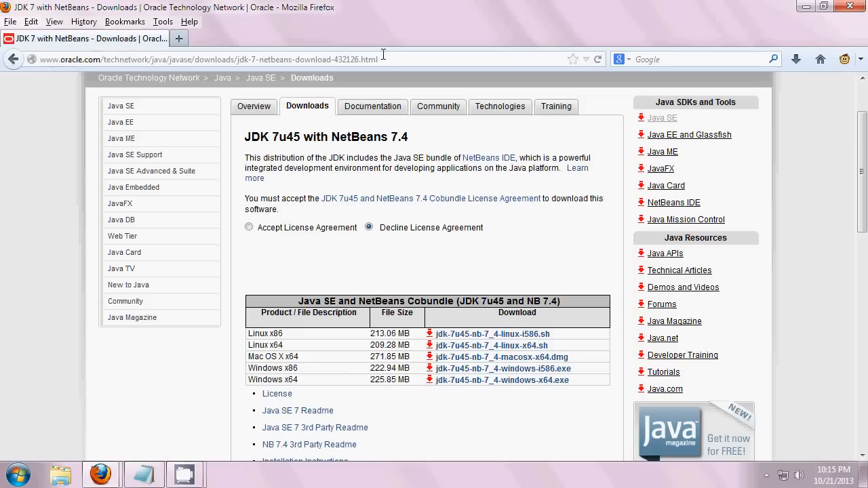
- Accept the JDK 7u45 and NetBeans 7.4 Cobundle License Agreement on the Oracle downloads page
{"action": "left_click_drag", "start_coordinate": [380, 59], "coordinate": [22, 64]}
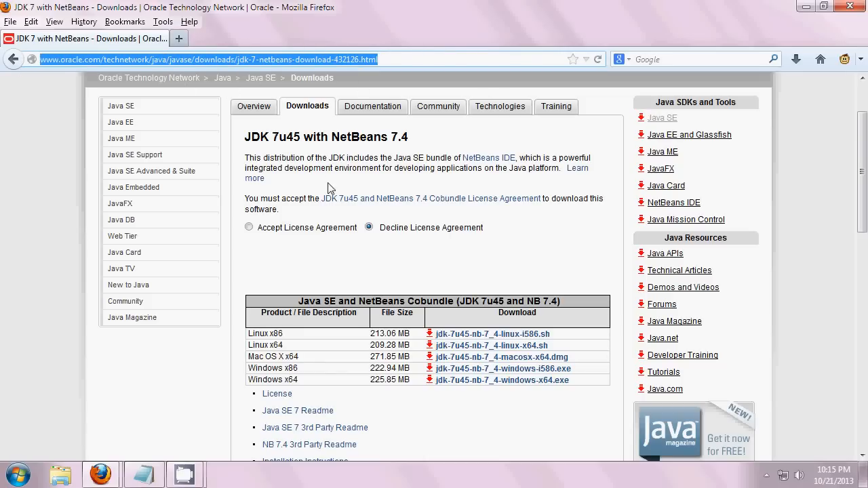
{"action": "left_click", "coordinate": [591, 263]}
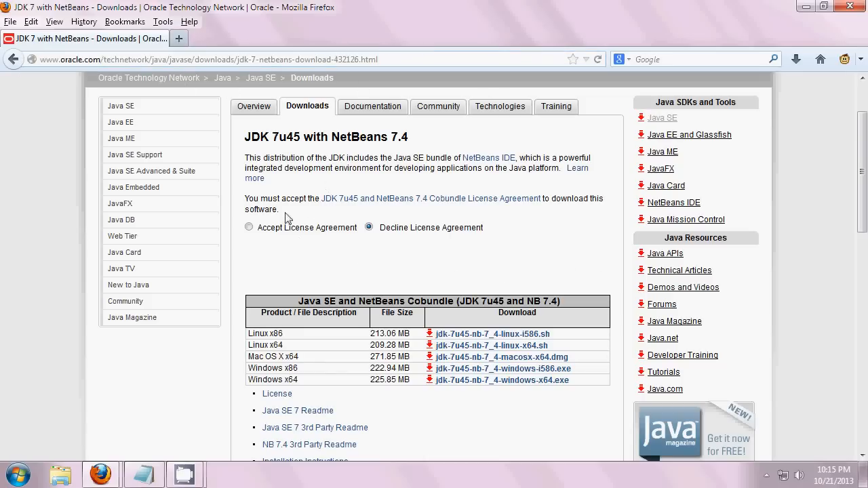
{"action": "left_click", "coordinate": [249, 227]}
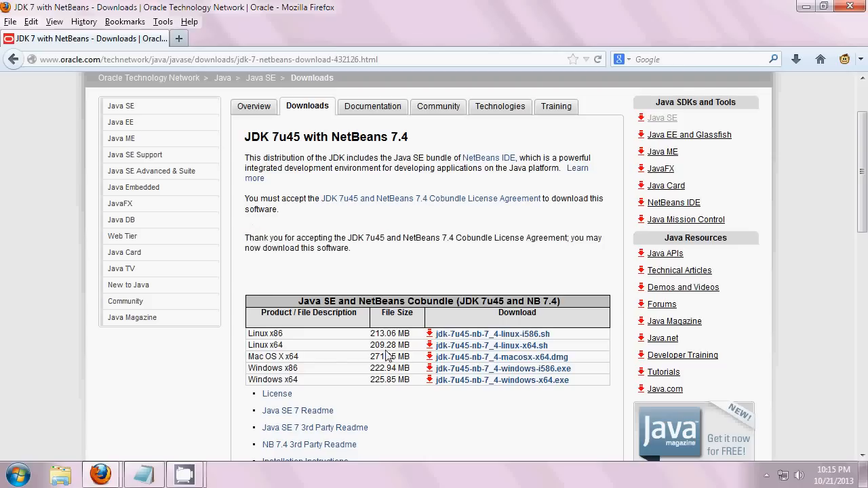
- Compare the Windows x86 and Windows x64 entries in the Java SE and NetBeans Cobundle download table
{"action": "left_click_drag", "start_coordinate": [296, 378], "coordinate": [248, 391]}
{"action": "left_click_drag", "start_coordinate": [303, 371], "coordinate": [245, 373]}
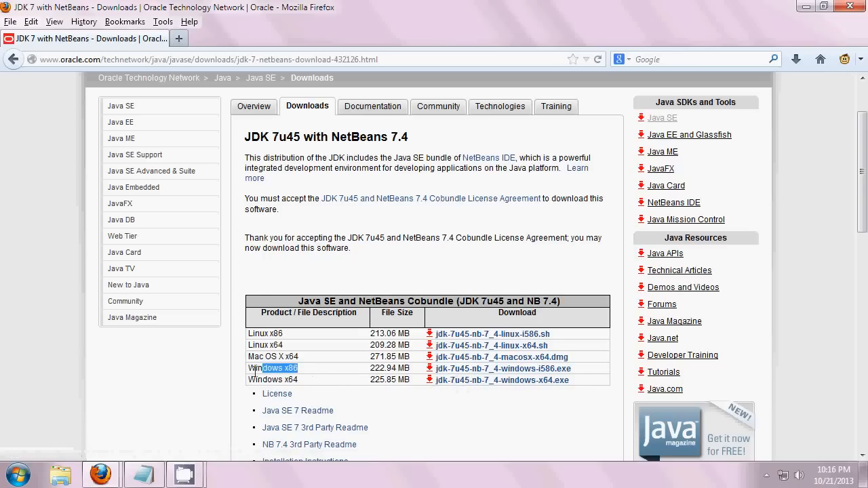
{"action": "left_click_drag", "start_coordinate": [299, 369], "coordinate": [284, 371]}
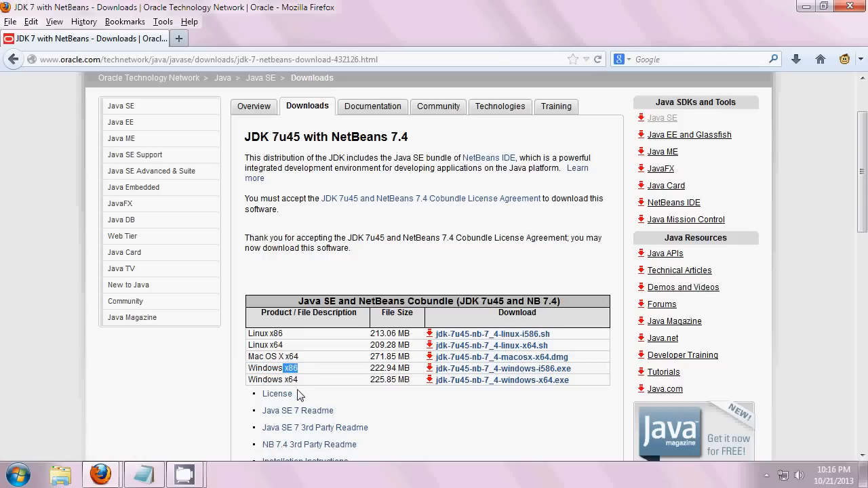
{"action": "left_click_drag", "start_coordinate": [298, 380], "coordinate": [288, 381]}
{"action": "left_click", "coordinate": [288, 384]}
- Check the system type in the computer's properties and match it with the Windows x64 or x86 download entry
{"action": "left_click", "coordinate": [19, 475]}
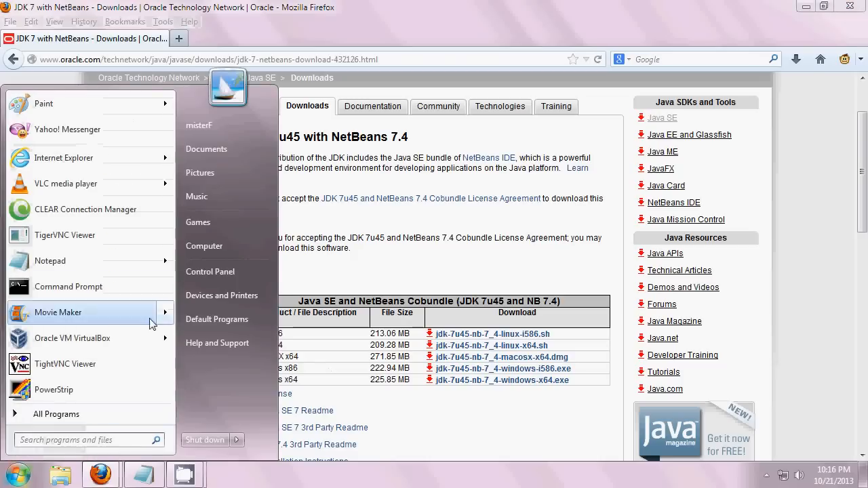
{"action": "right_click", "coordinate": [230, 247]}
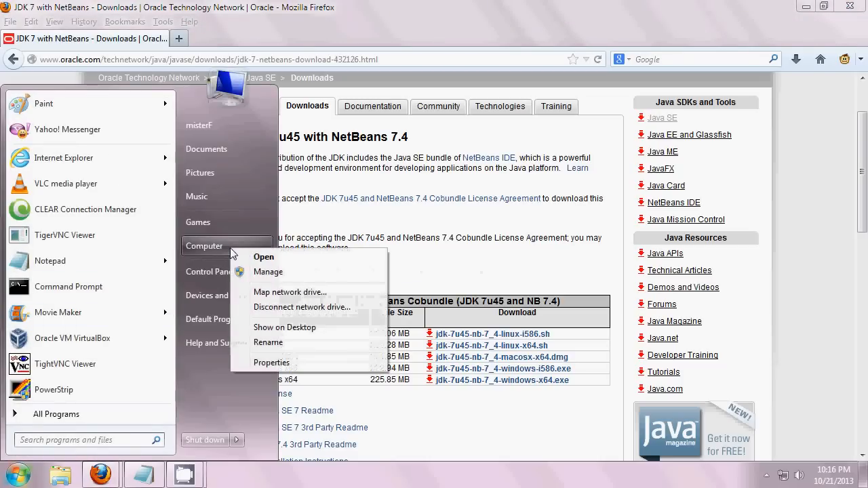
{"action": "left_click", "coordinate": [305, 366]}
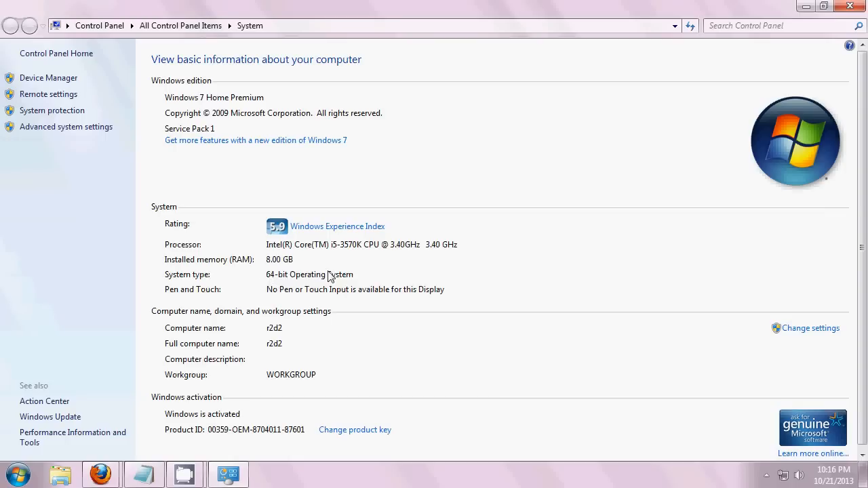
{"action": "left_click", "coordinate": [850, 6]}
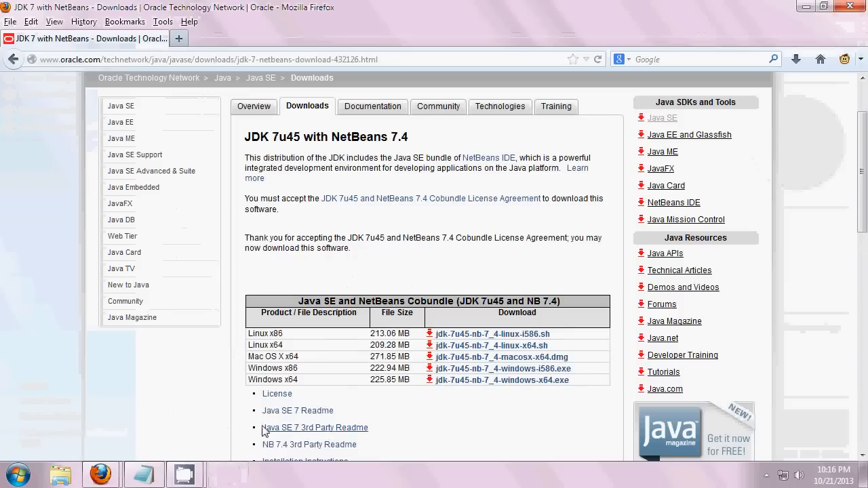
{"action": "left_click_drag", "start_coordinate": [248, 383], "coordinate": [311, 388]}
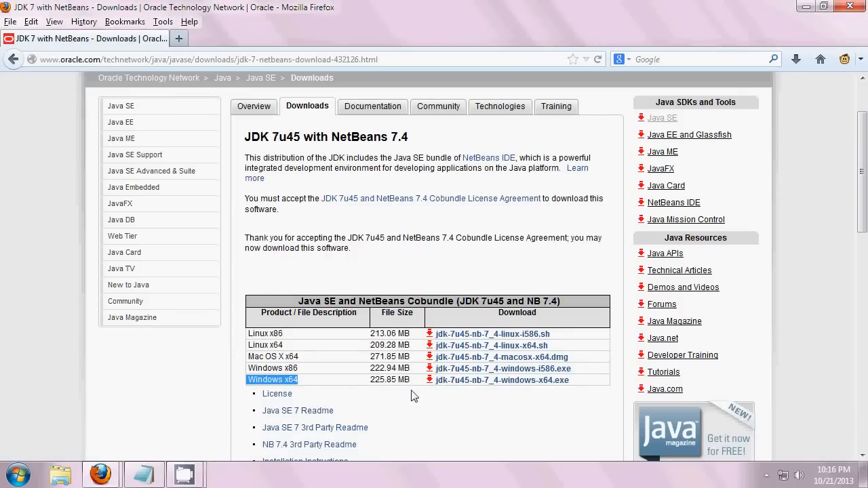
{"action": "left_click_drag", "start_coordinate": [247, 370], "coordinate": [301, 373]}
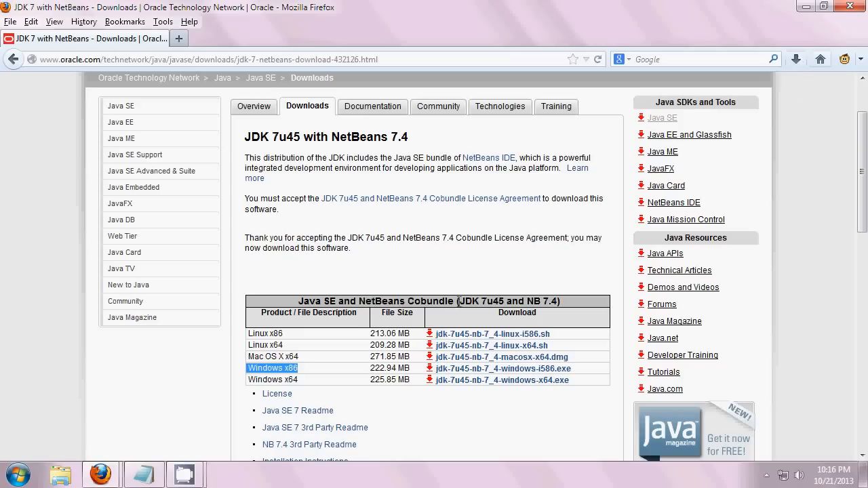
{"action": "left_click", "coordinate": [827, 129]}
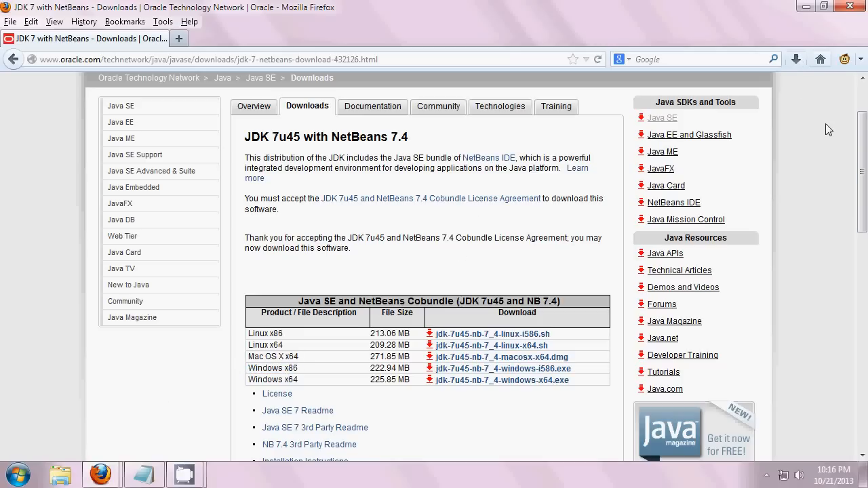
- Launch the downloaded JDK 7 Update 45 and NetBeans IDE 7.4 installer and continue past its welcome page
{"action": "left_click", "coordinate": [798, 58]}
{"action": "left_click", "coordinate": [628, 108]}
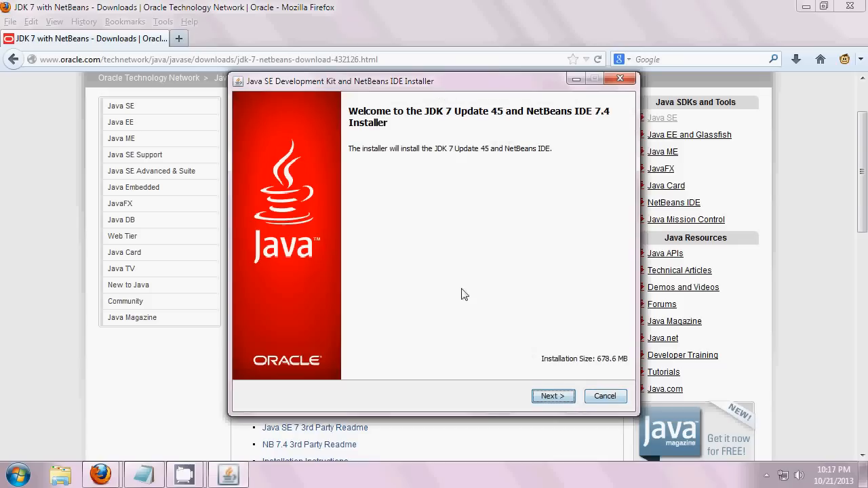
{"action": "left_click", "coordinate": [548, 397]}
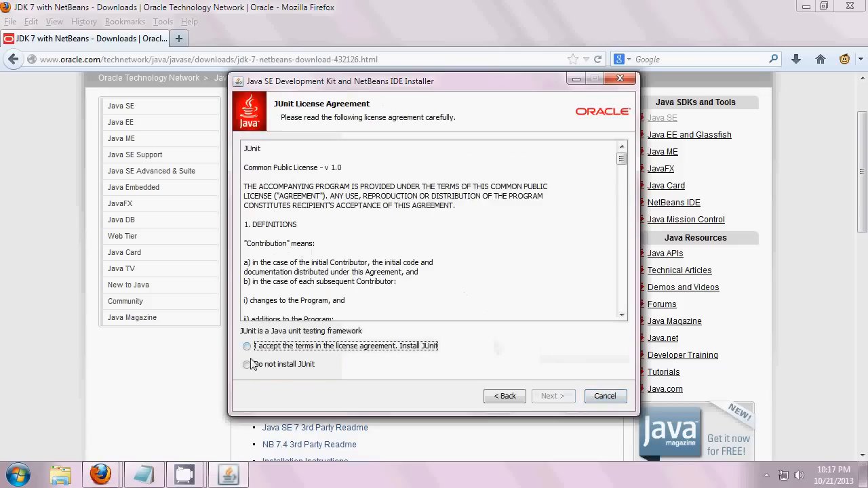
- Accept the JUnit license terms with the option to install JUnit and continue
{"action": "left_click", "coordinate": [247, 347]}
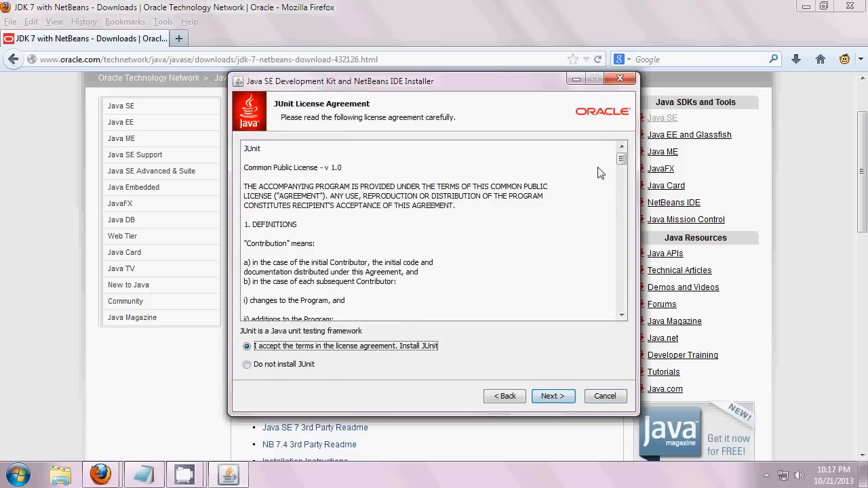
{"action": "mouse_move", "coordinate": [622, 159]}
{"action": "left_mouse_down"}
{"action": "mouse_move", "coordinate": [623, 233]}
{"action": "mouse_move", "coordinate": [607, 309]}
{"action": "mouse_move", "coordinate": [611, 157]}
{"action": "left_mouse_up"}
{"action": "left_click", "coordinate": [551, 397]}
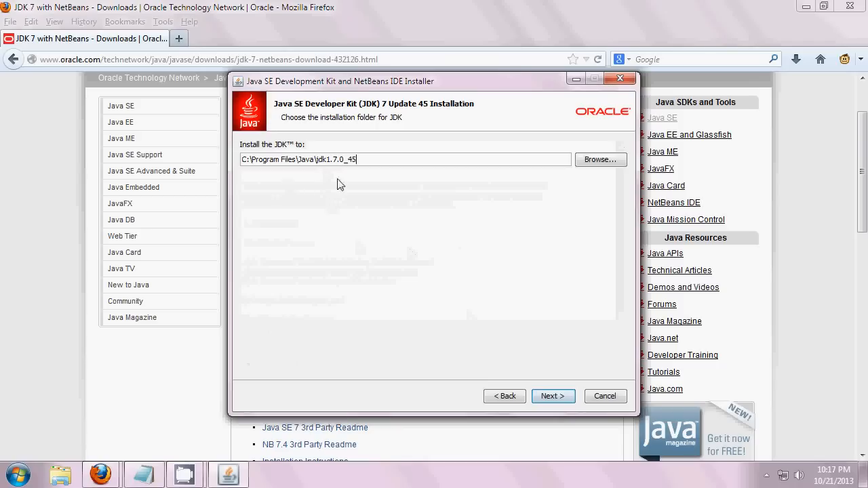
- Start the installation with the default JDK and NetBeans IDE folders and Check for Updates turned off
{"action": "left_click", "coordinate": [551, 396]}
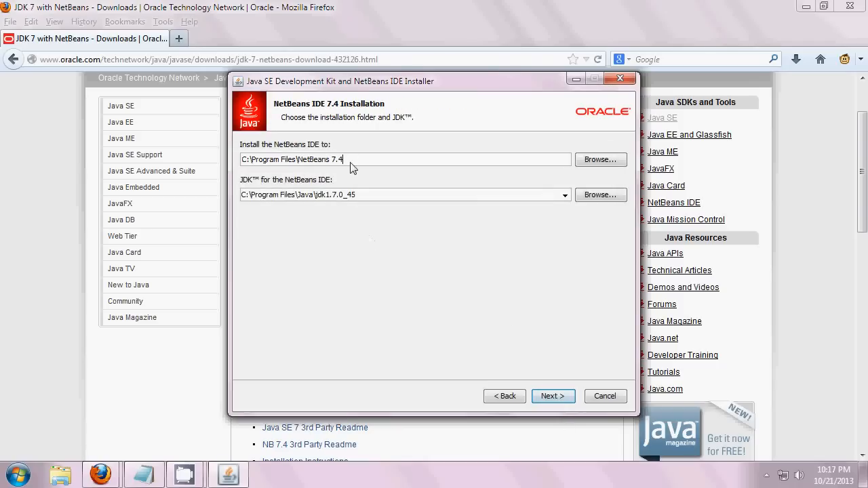
{"action": "left_click", "coordinate": [554, 396]}
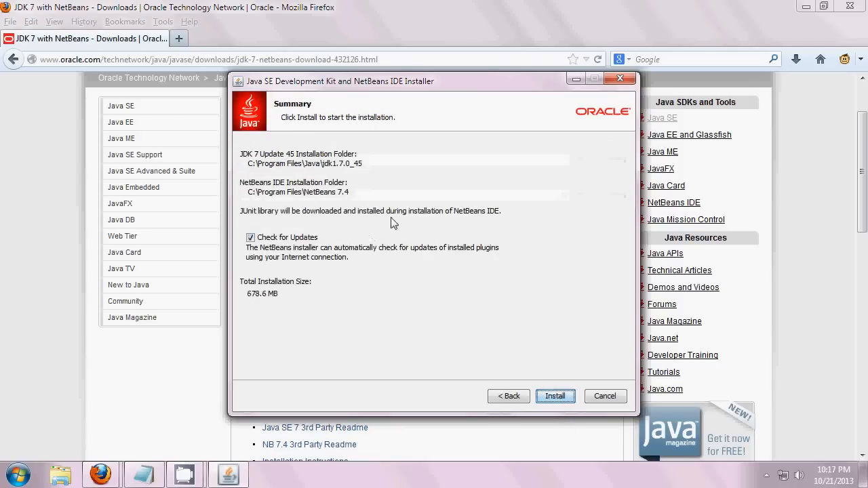
{"action": "left_click", "coordinate": [250, 238]}
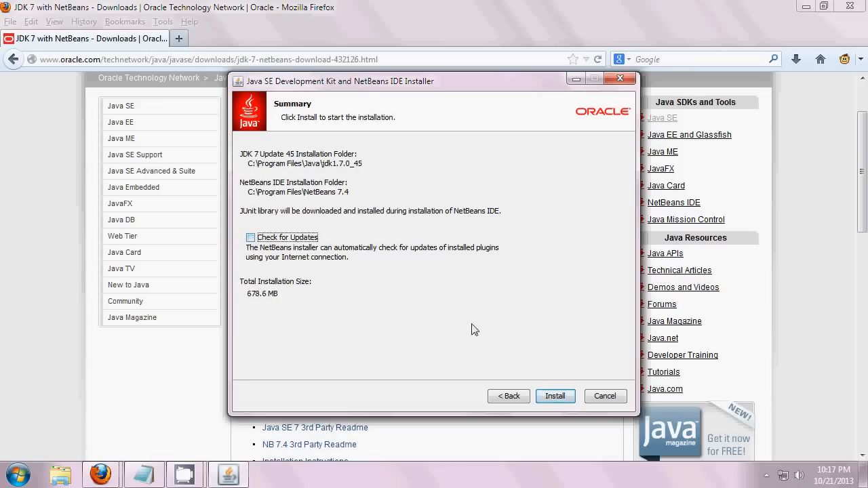
{"action": "left_click", "coordinate": [571, 397]}
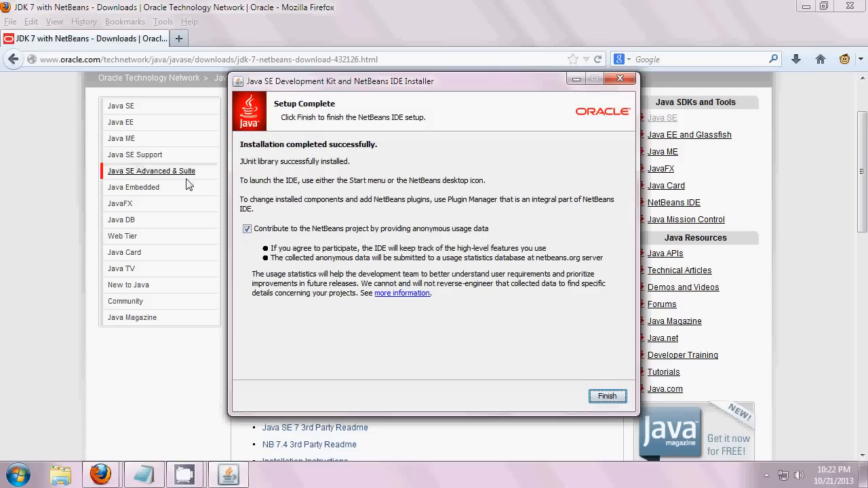
- Opt out of contributing anonymous usage data to the NetBeans project and finish the installer
{"action": "left_click", "coordinate": [247, 230]}
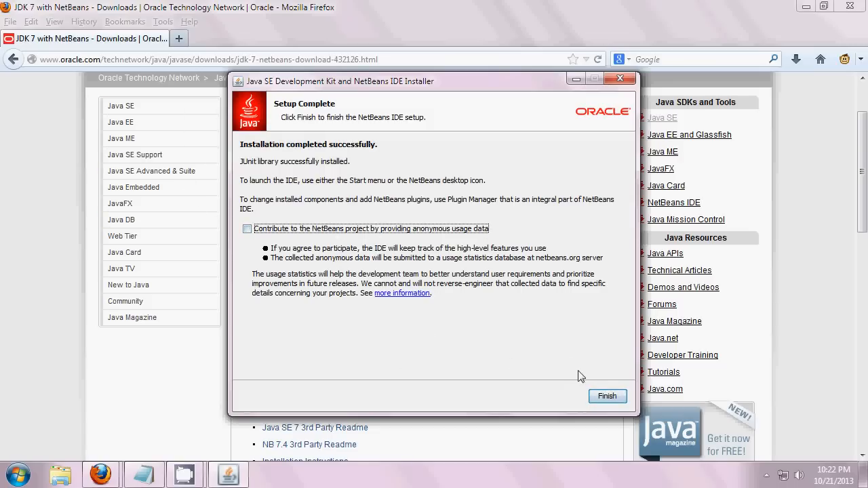
{"action": "left_click", "coordinate": [607, 397]}
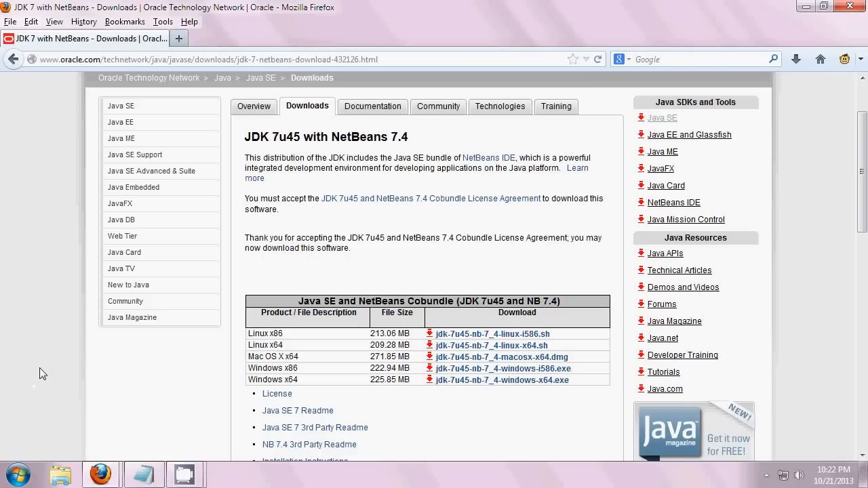
- Open the Environment Variables dialog from the computer's advanced system settings
{"action": "left_click", "coordinate": [15, 476]}
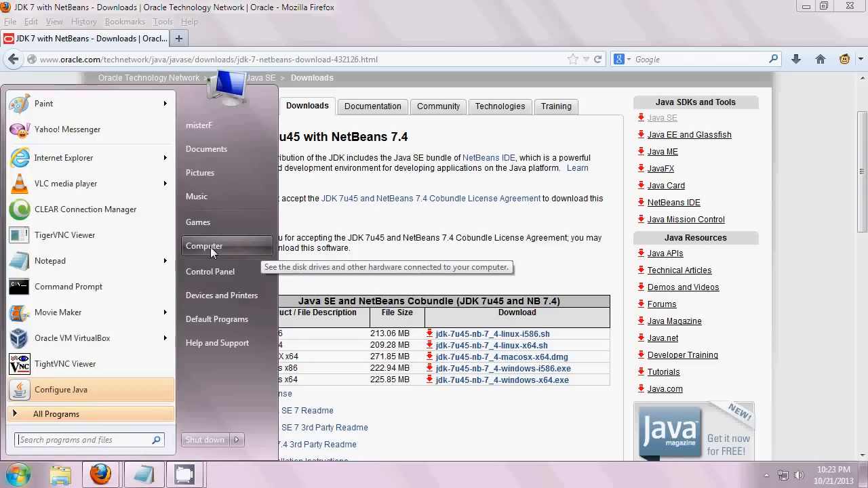
{"action": "right_click", "coordinate": [231, 246]}
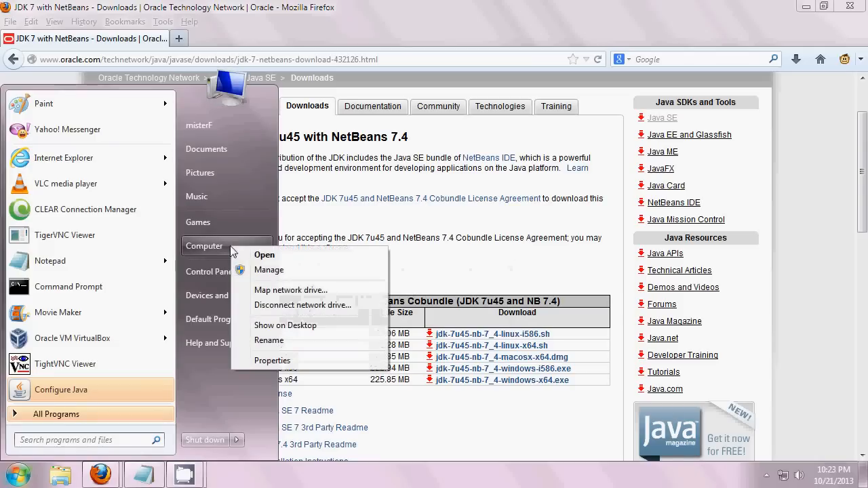
{"action": "left_click", "coordinate": [310, 367]}
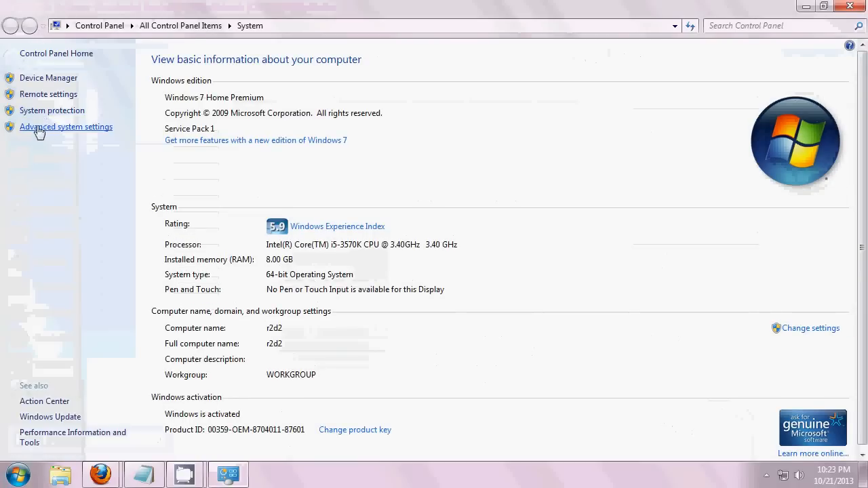
{"action": "left_click", "coordinate": [58, 129]}
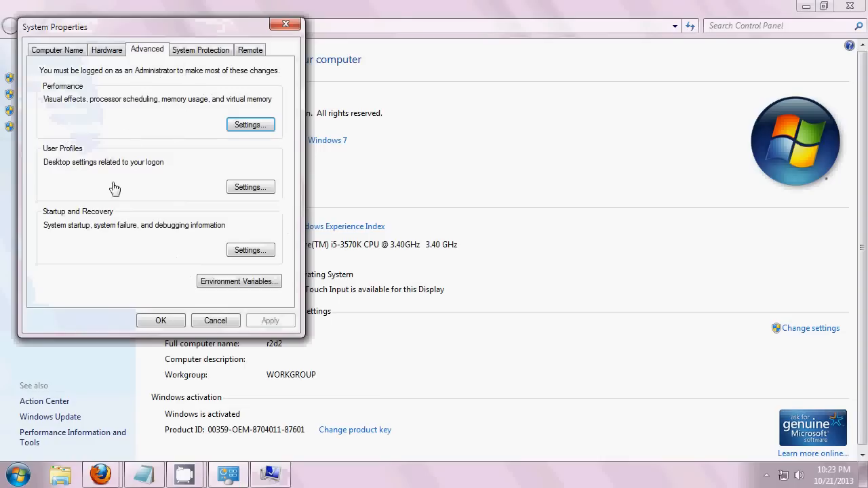
{"action": "left_click", "coordinate": [239, 286]}
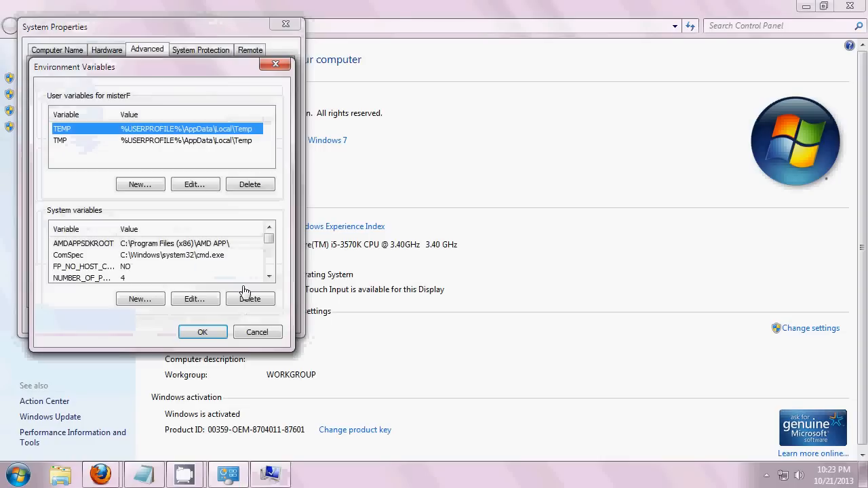
- Open the Path system variable for editing
{"action": "left_click", "coordinate": [85, 255]}
{"action": "scroll", "coordinate": [109, 256], "scroll_direction": "down", "scroll_amount": 1}
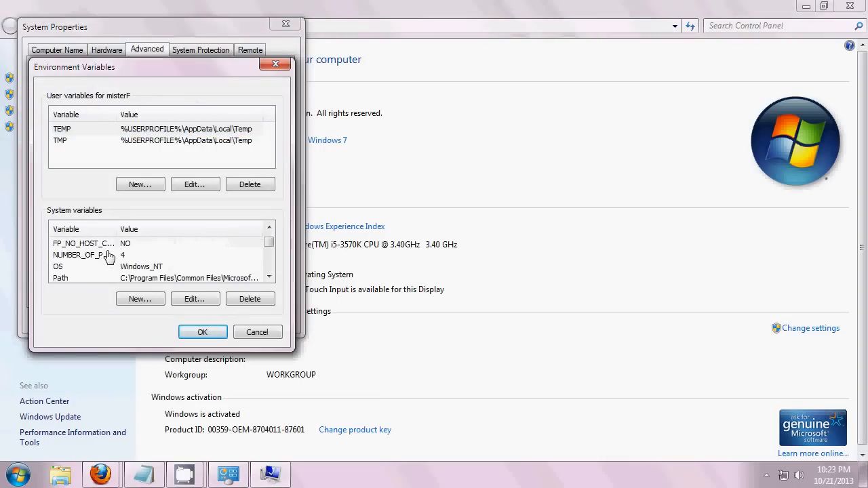
{"action": "left_click", "coordinate": [74, 280]}
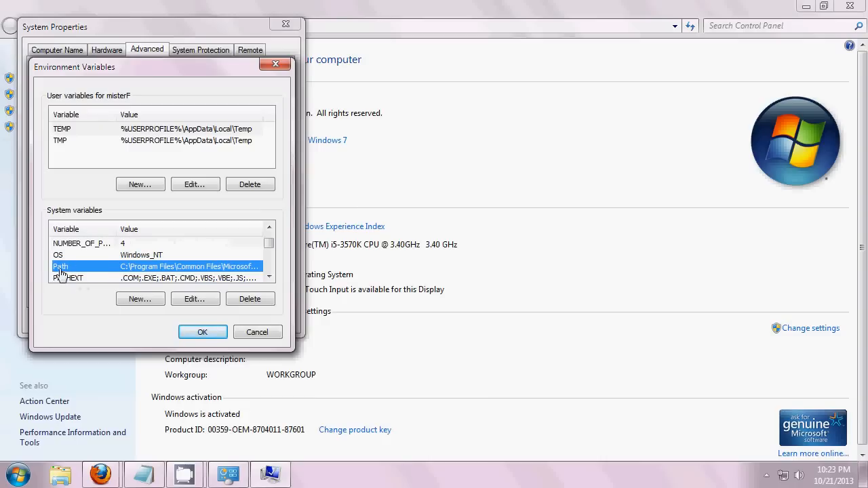
{"action": "left_click", "coordinate": [207, 299]}
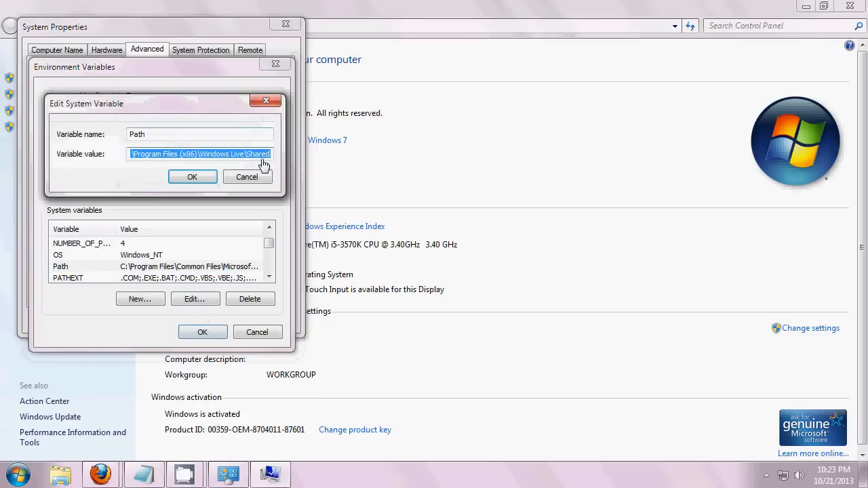
- Look over the existing Path value from its end back to its beginning
{"action": "left_click", "coordinate": [270, 156]}
{"action": "left_click_drag", "start_coordinate": [245, 157], "coordinate": [274, 158]}
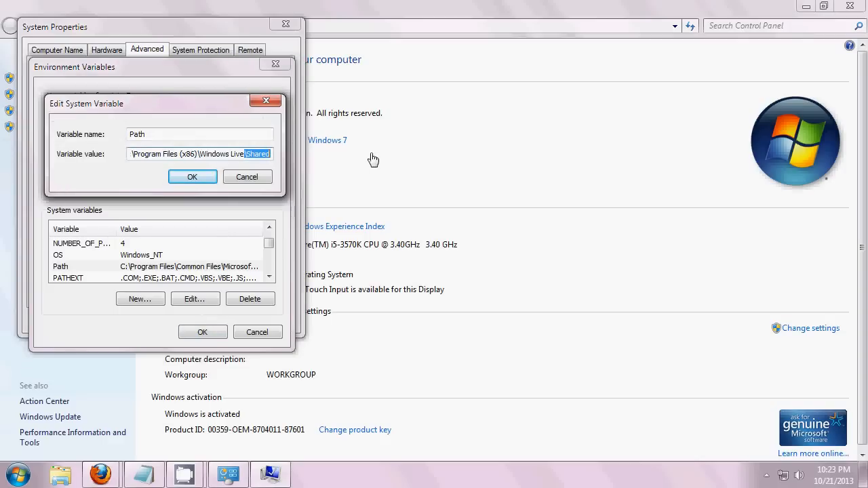
{"action": "left_click_drag", "start_coordinate": [217, 158], "coordinate": [35, 165]}
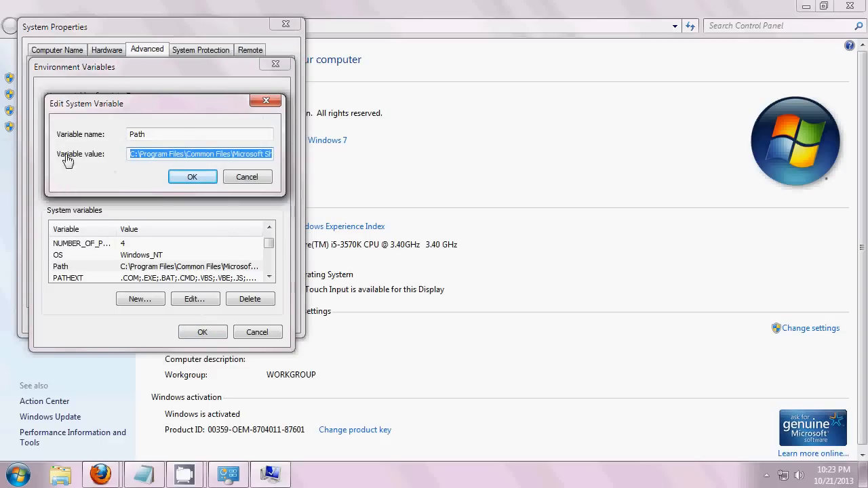
{"action": "left_click", "coordinate": [136, 161]}
{"action": "left_click_drag", "start_coordinate": [135, 161], "coordinate": [282, 168]}
{"action": "left_click", "coordinate": [273, 161]}
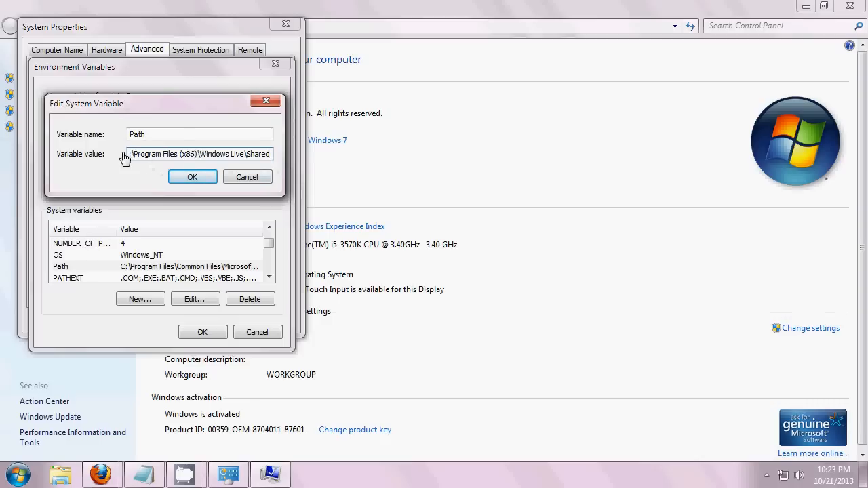
{"action": "left_click_drag", "start_coordinate": [134, 158], "coordinate": [281, 165]}
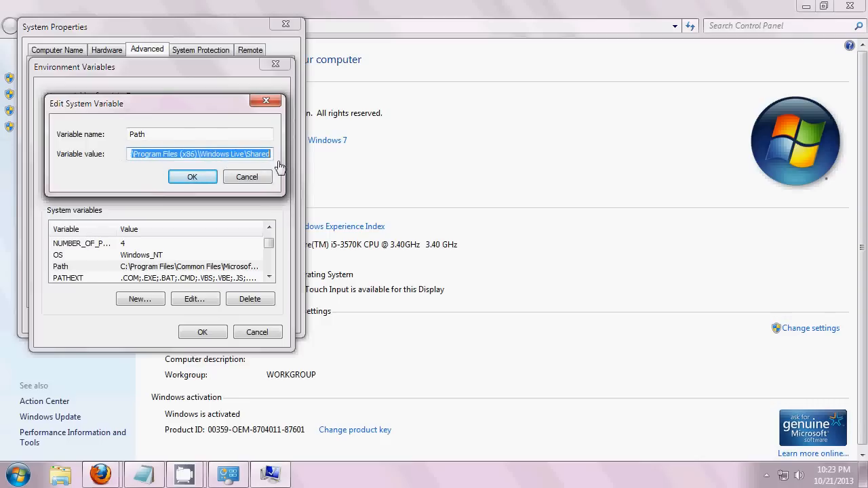
- Append ";C:\Program Files" to the end of the Path variable's value
{"action": "left_click", "coordinate": [273, 162]}
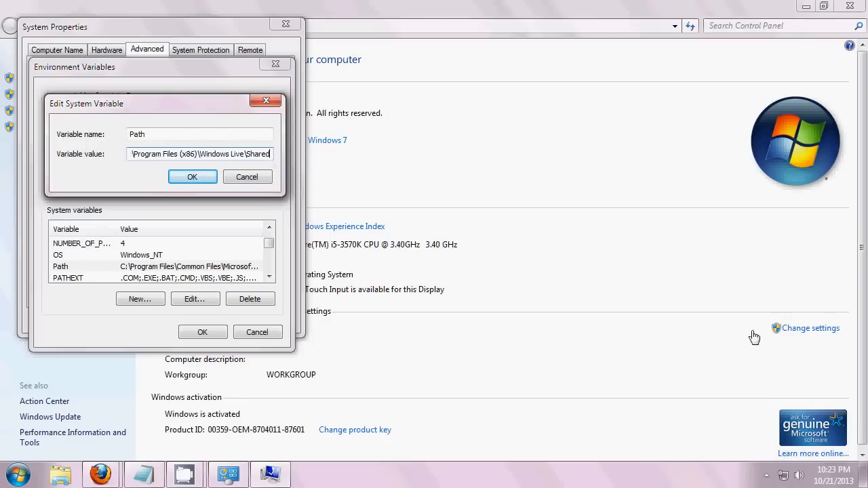
{"action": "type", "text": ";"}
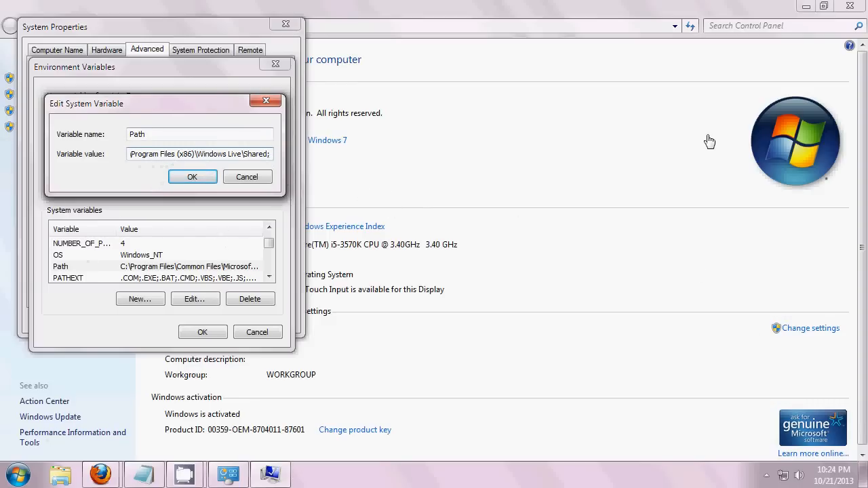
{"action": "type", "text": "C:"}
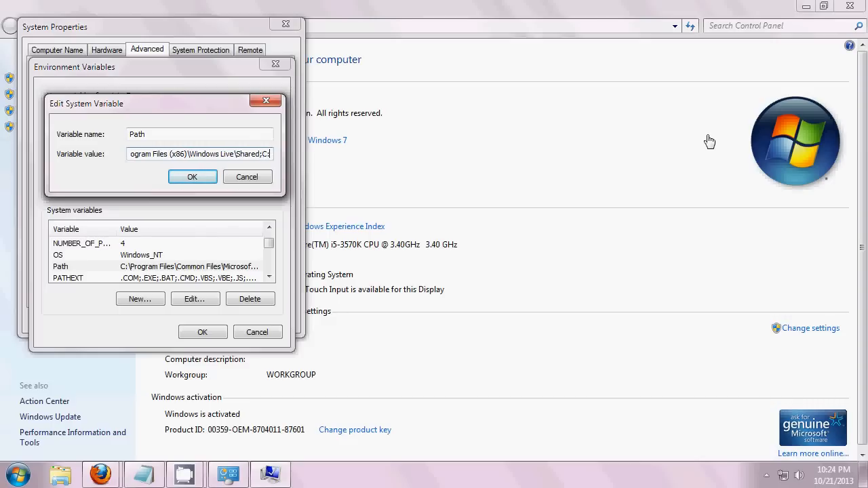
{"action": "type", "text": "\\"}
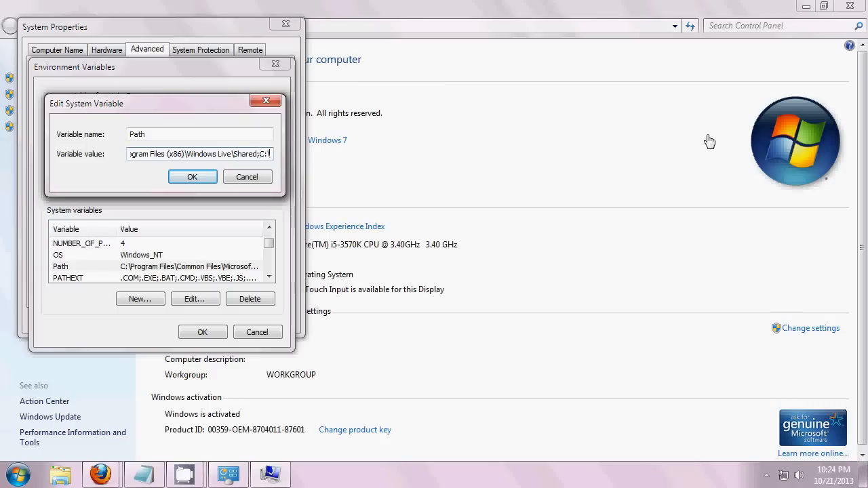
{"action": "type", "text": "Pr"}
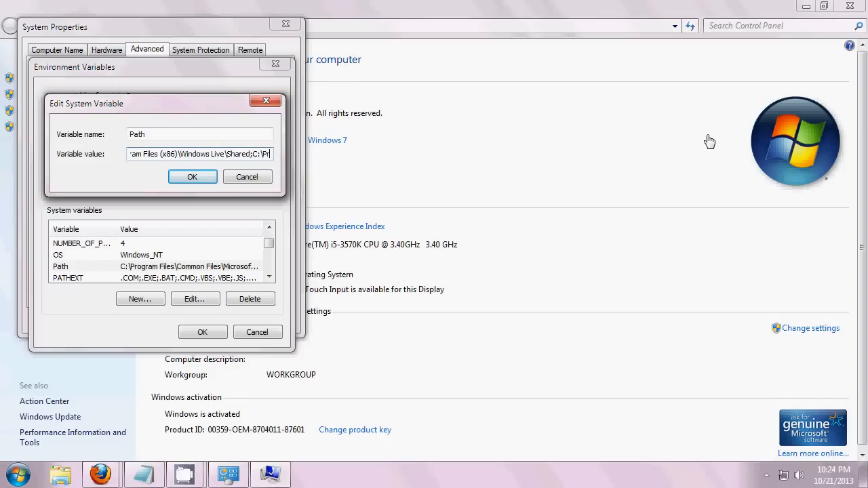
{"action": "type", "text": "ogram Files"}
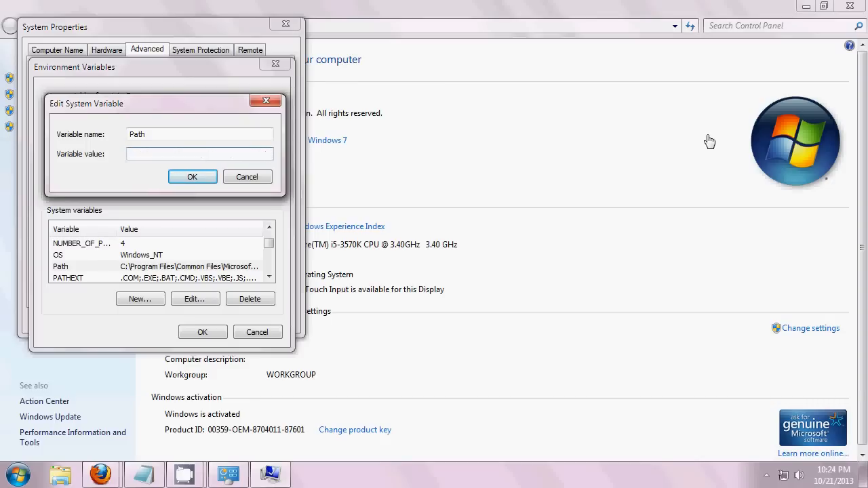
{"action": "left_click", "coordinate": [18, 475]}
{"action": "left_click", "coordinate": [68, 292]}
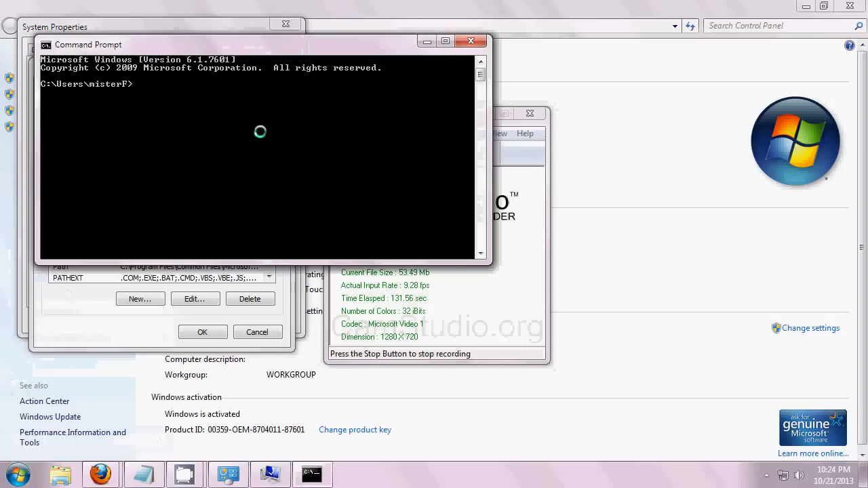
{"action": "left_click_drag", "start_coordinate": [252, 45], "coordinate": [438, 183]}
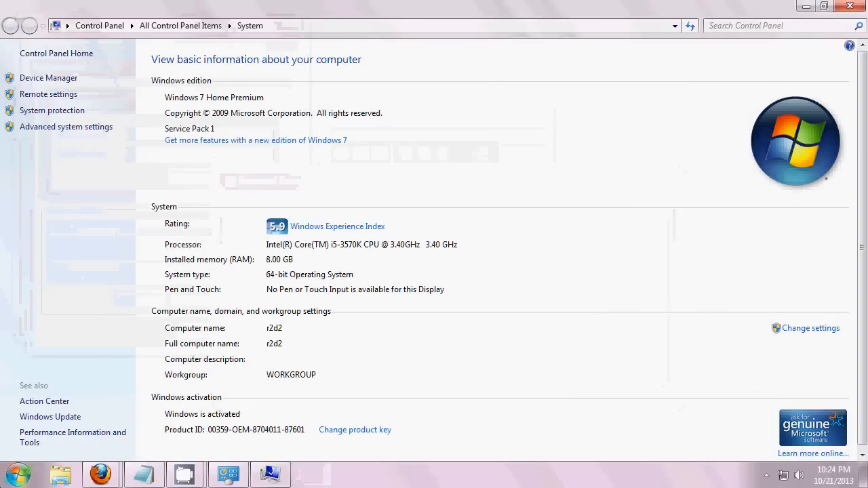
- Open a command prompt by searching for cmd and place its window near the middle of the desktop
{"action": "left_click", "coordinate": [26, 470]}
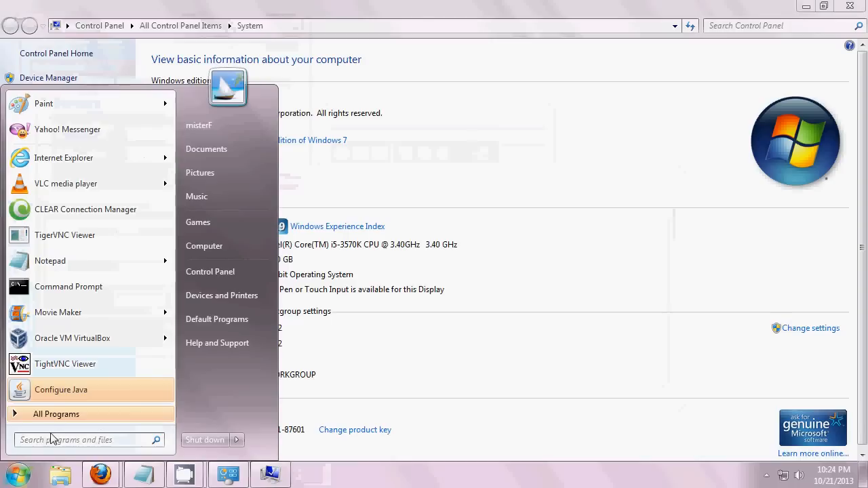
{"action": "left_click", "coordinate": [51, 441]}
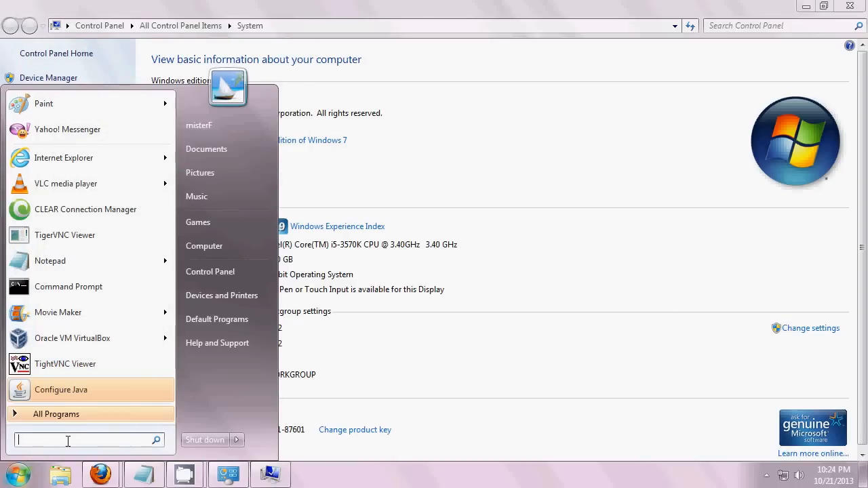
{"action": "type", "text": "cmd"}
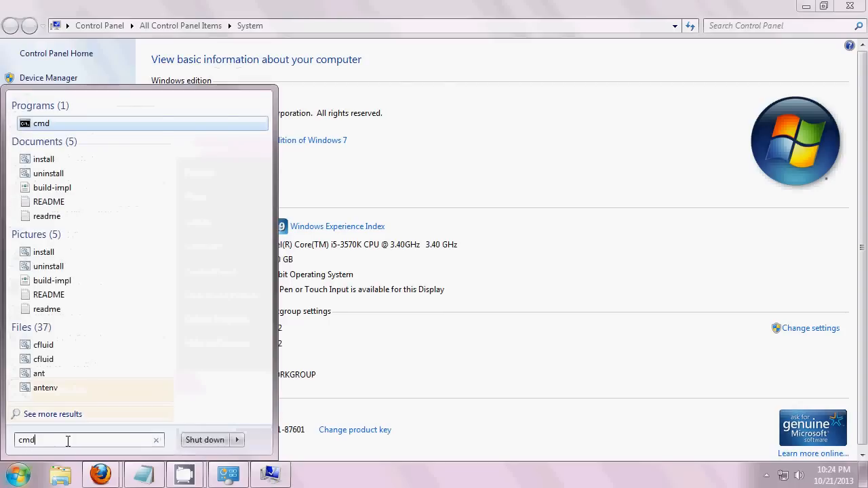
{"action": "key", "text": "Return"}
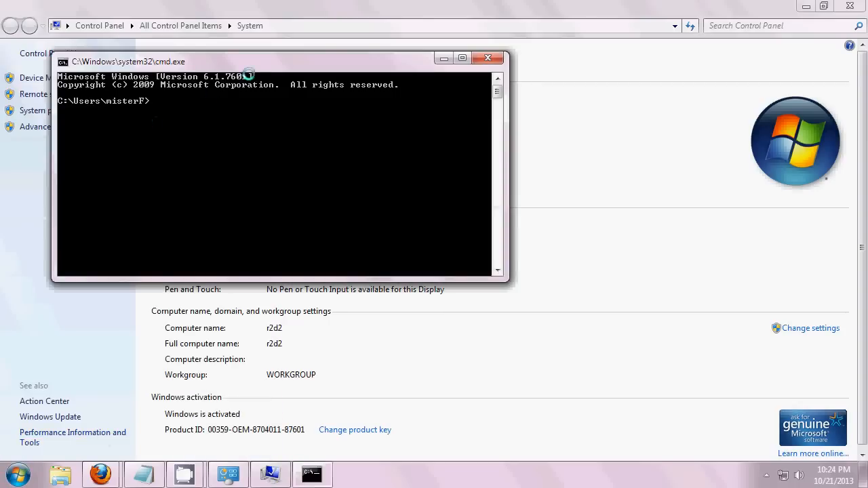
{"action": "left_click_drag", "start_coordinate": [254, 65], "coordinate": [430, 170]}
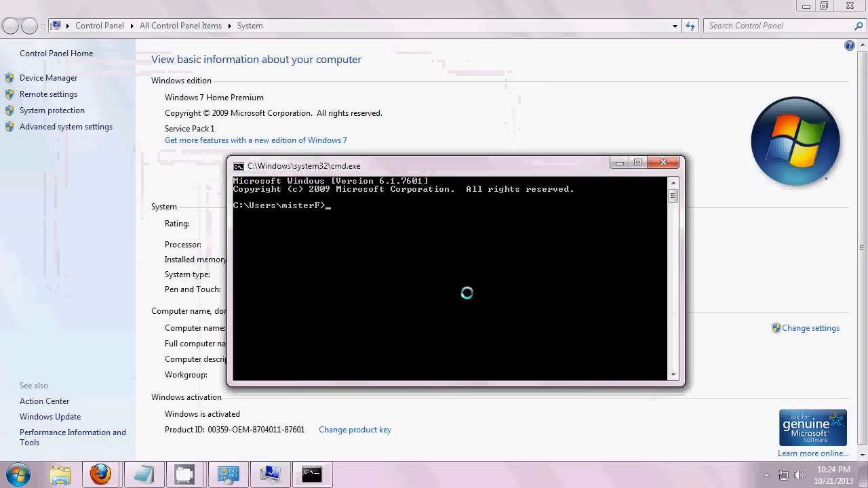
- Go up from the user folder to the root of drive C and change to the "Program Files" directory
{"action": "type", "text": "cd"}
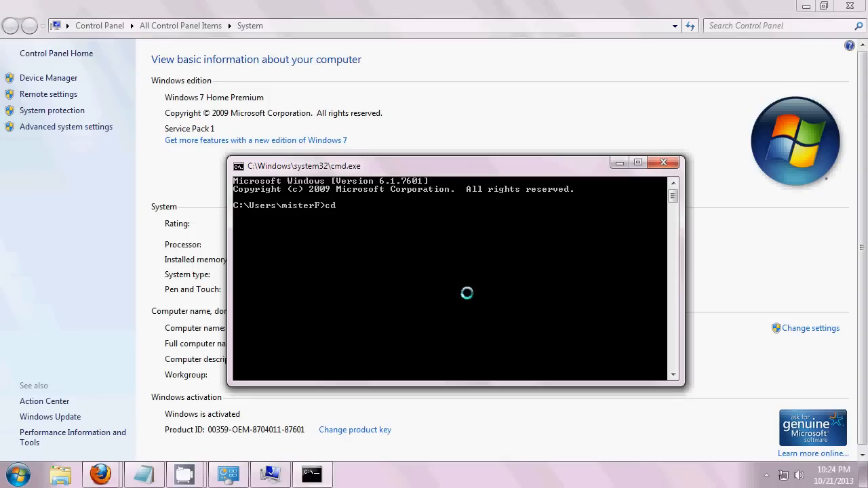
{"action": "type", "text": " .."}
{"action": "key", "text": "Return"}
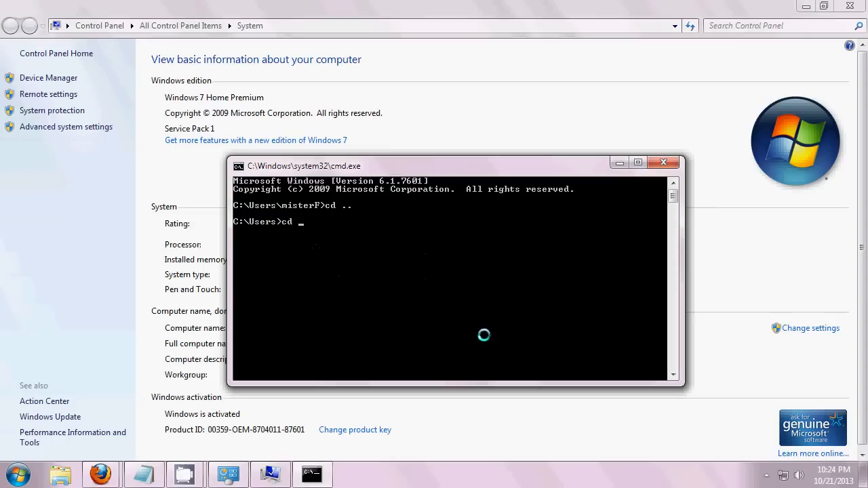
{"action": "key", "text": "Return"}
{"action": "type", "text": "cd"}
{"action": "type", "text": "Progr"}
{"action": "key", "text": "Tab"}
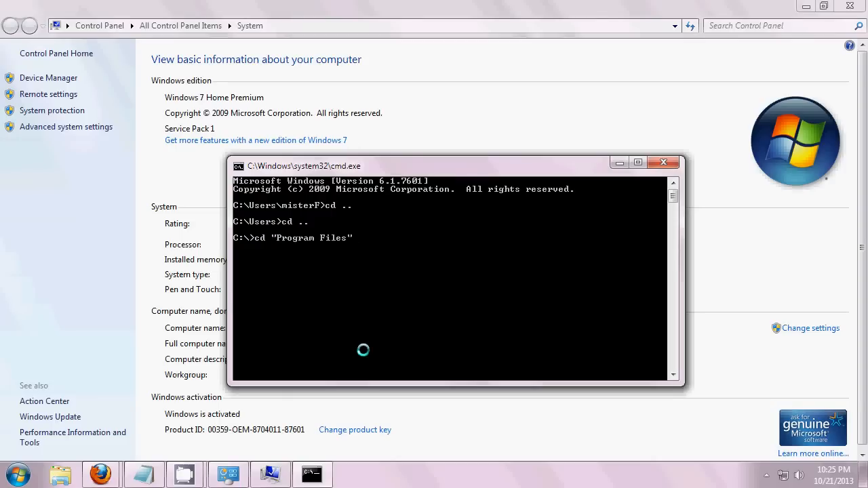
{"action": "key", "text": "Return"}
- List the contents of C:\Program Files and change to the "NetBeans 7.4" directory
{"action": "type", "text": "dir"}
{"action": "key", "text": "Return"}
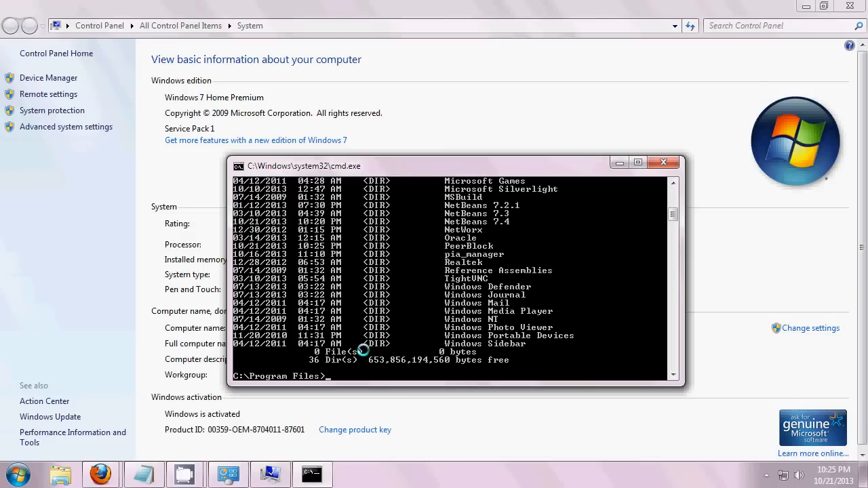
{"action": "scroll", "coordinate": [367, 315], "scroll_direction": "up", "scroll_amount": 3}
{"action": "scroll", "coordinate": [370, 312], "scroll_direction": "down", "scroll_amount": 4}
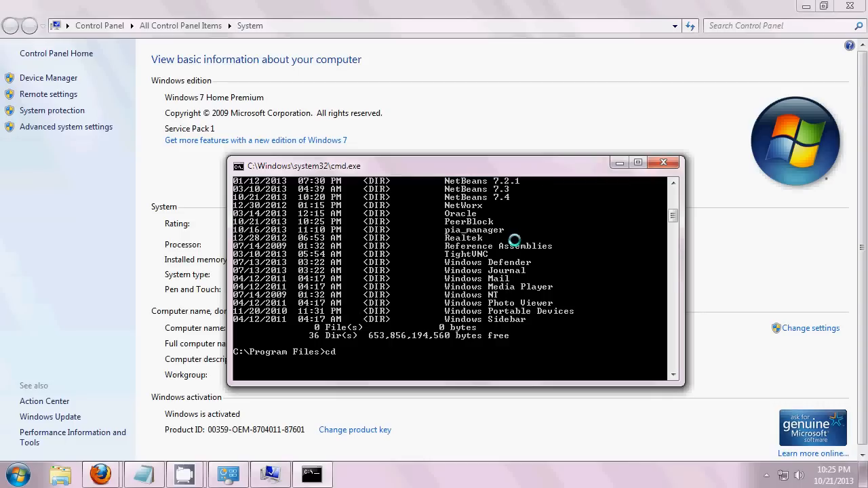
{"action": "type", "text": "Netbe"}
{"action": "key", "text": "Tab"}
{"action": "key", "text": "Return"}
- List the contents of the NetBeans 7.4 directory and change to its bin subfolder
{"action": "type", "text": "dir"}
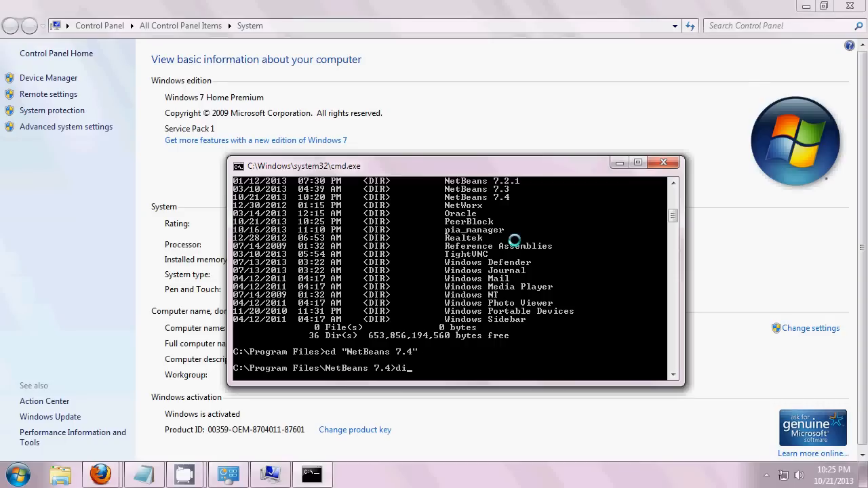
{"action": "key", "text": "Return"}
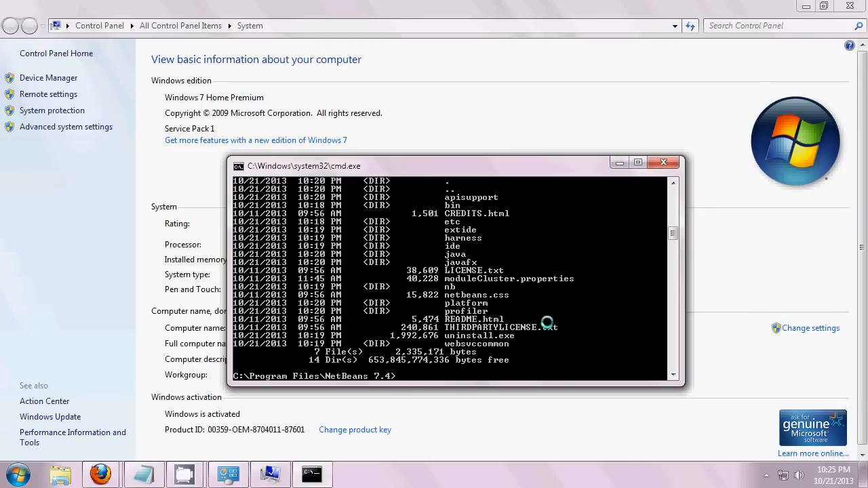
{"action": "type", "text": "bin"}
{"action": "key", "text": "Return"}
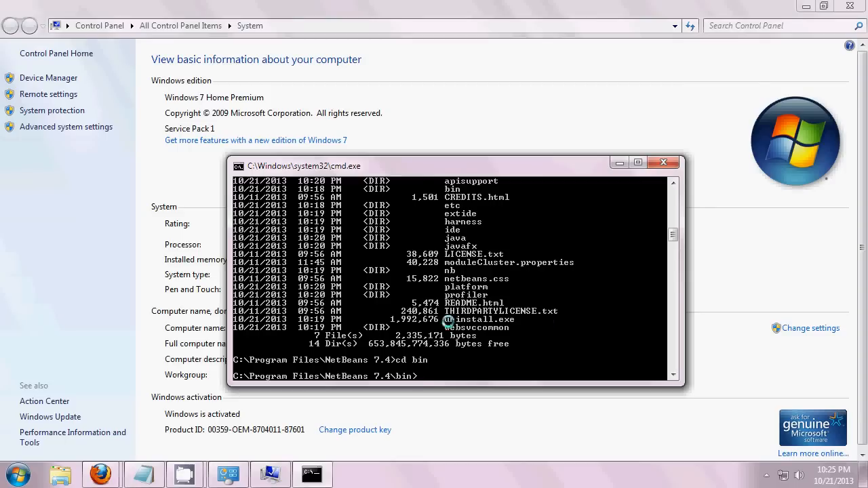
- Return to the Path variable and complete its new last entry with "\NetBeans 7.4\bin"
{"action": "left_click", "coordinate": [275, 477]}
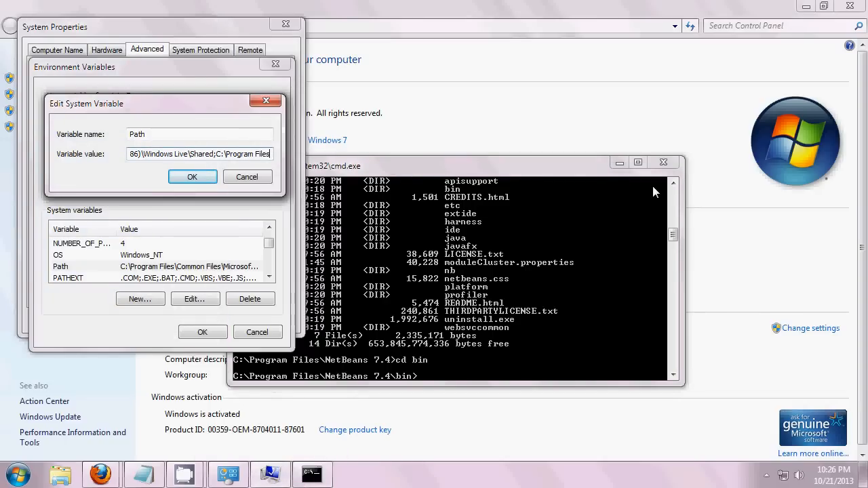
{"action": "type", "text": "\\"}
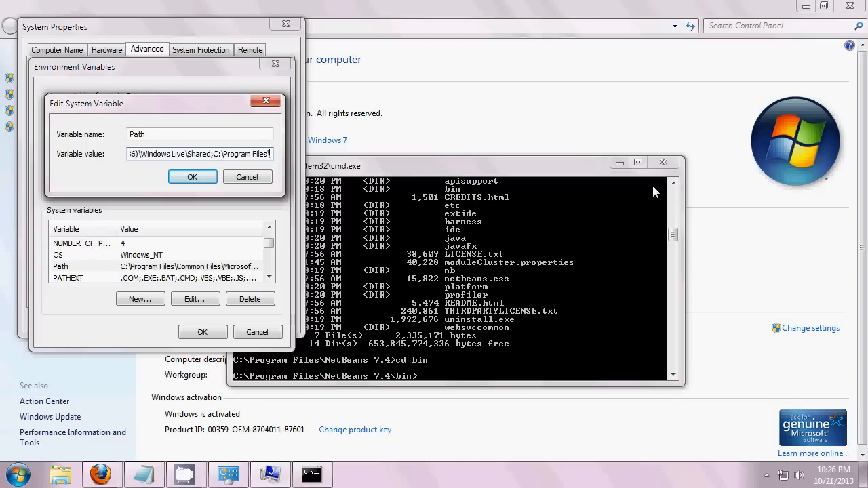
{"action": "type", "text": "Net"}
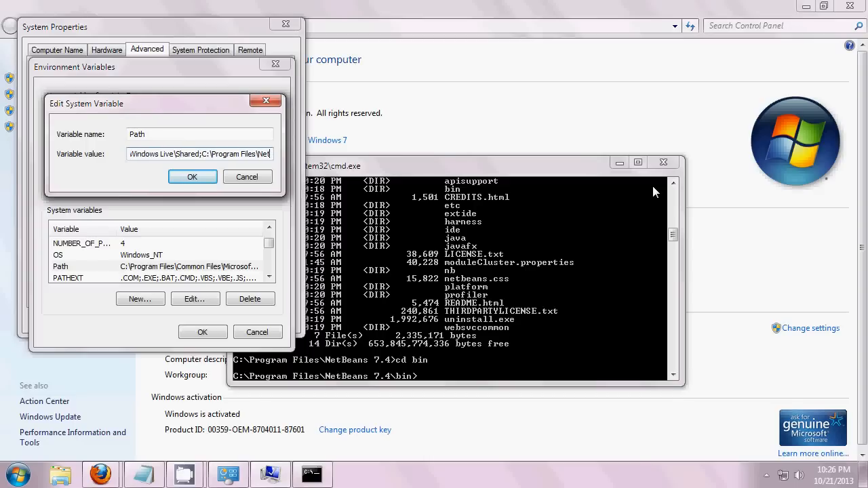
{"action": "type", "text": "Beans"}
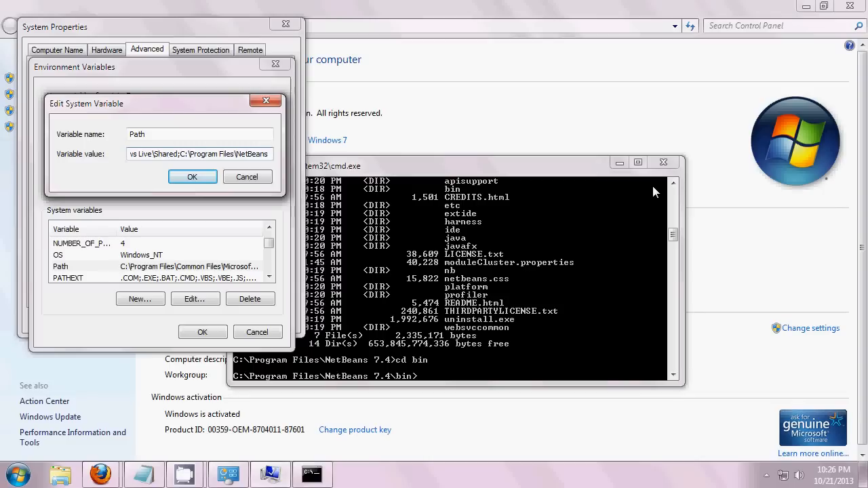
{"action": "type", "text": " 7.4\\"}
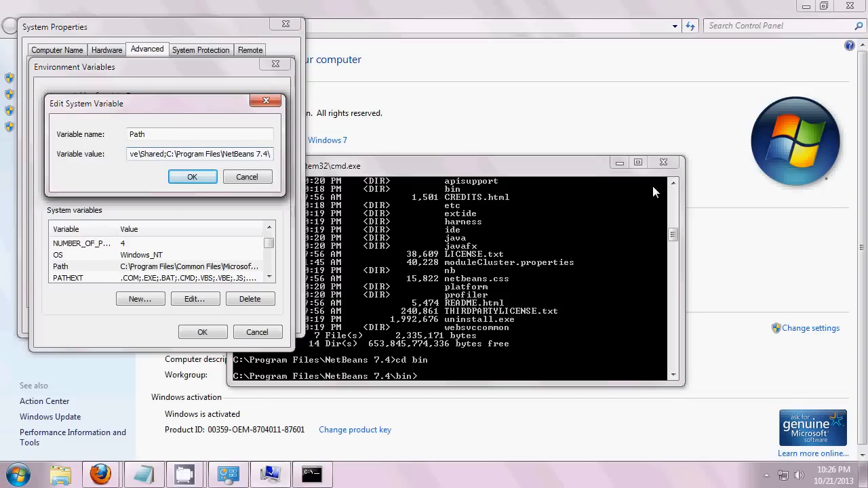
{"action": "type", "text": "bin"}
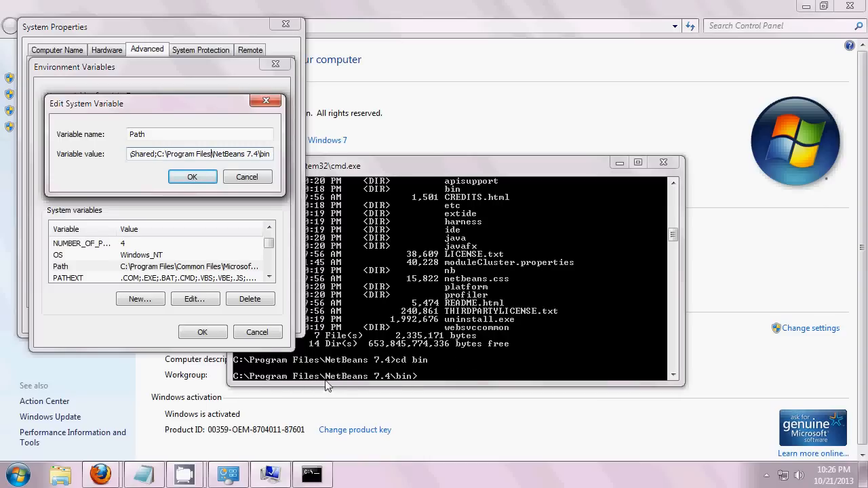
{"action": "left_click", "coordinate": [464, 380]}
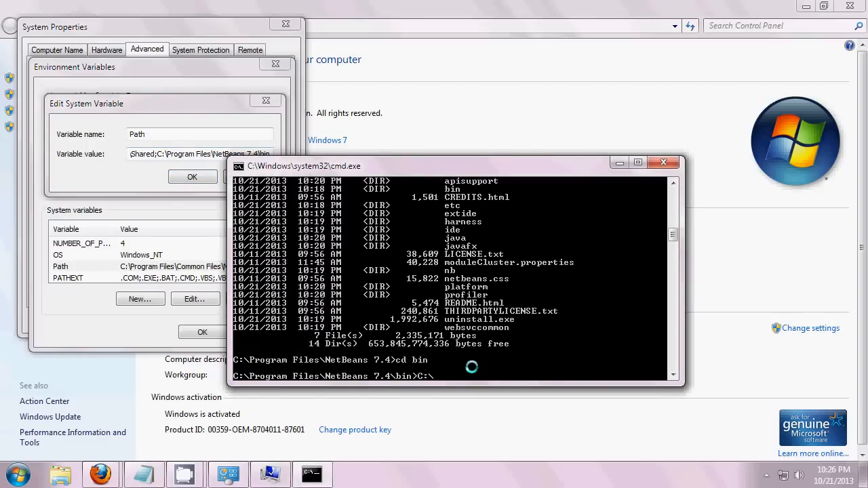
{"action": "type", "text": "C:\\Program Files\\"}
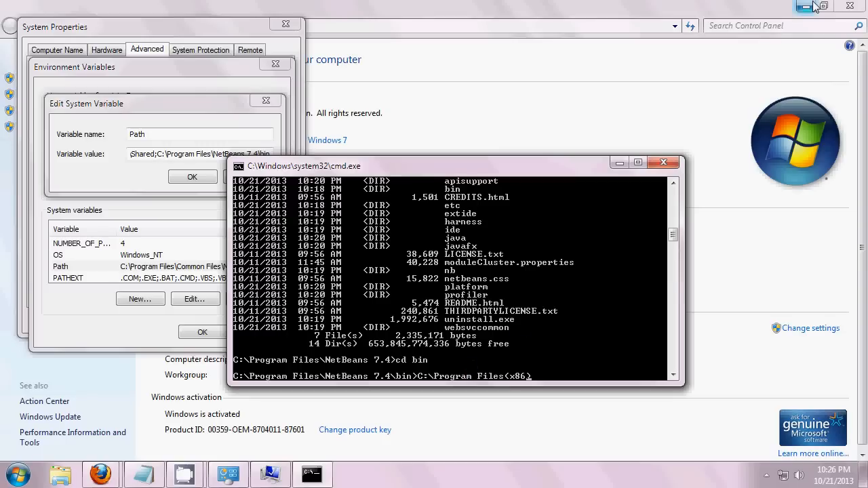
{"action": "key", "text": "Left"}
{"action": "key", "text": "Left"}
{"action": "key", "text": "Left"}
{"action": "key", "text": "Left"}
{"action": "key", "text": "Left"}
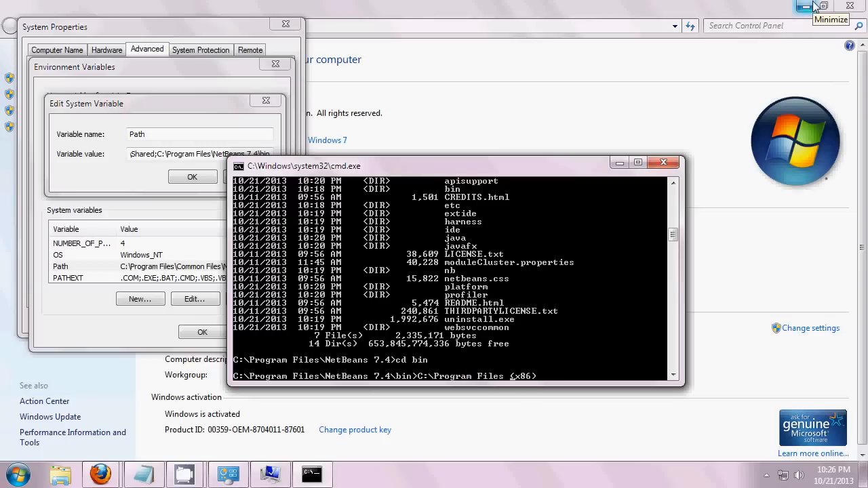
{"action": "key", "text": "BackSpace"}
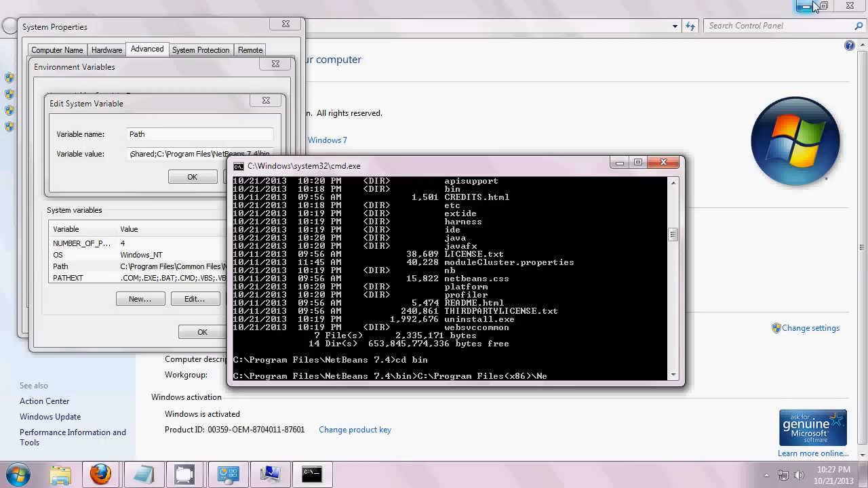
{"action": "type", "text": "tbe"}
{"action": "key", "text": "BackSpace"}
{"action": "key", "text": "BackSpace"}
{"action": "key", "text": "BackSpace"}
{"action": "key", "text": "BackSpace"}
{"action": "key", "text": "BackSpace"}
{"action": "key", "text": "BackSpace"}
{"action": "key", "text": "BackSpace"}
{"action": "key", "text": "BackSpace"}
{"action": "key", "text": "BackSpace"}
{"action": "key", "text": "BackSpace"}
{"action": "key", "text": "BackSpace"}
{"action": "key", "text": "BackSpace"}
{"action": "key", "text": "BackSpace"}
{"action": "key", "text": "BackSpace"}
{"action": "key", "text": "BackSpace"}
{"action": "key", "text": "BackSpace"}
{"action": "key", "text": "BackSpace"}
{"action": "key", "text": "BackSpace"}
{"action": "key", "text": "BackSpace"}
{"action": "key", "text": "BackSpace"}
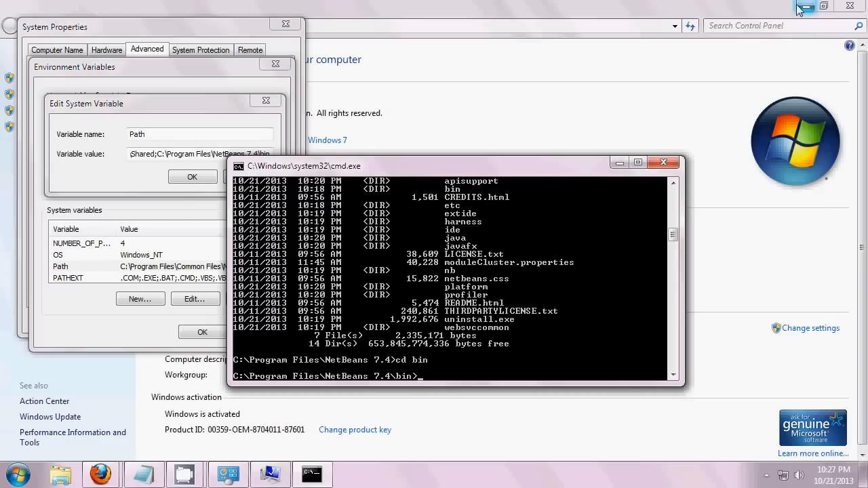
- Save the edited Path variable and the environment variables, and close System Properties and the System window
{"action": "left_click", "coordinate": [216, 100]}
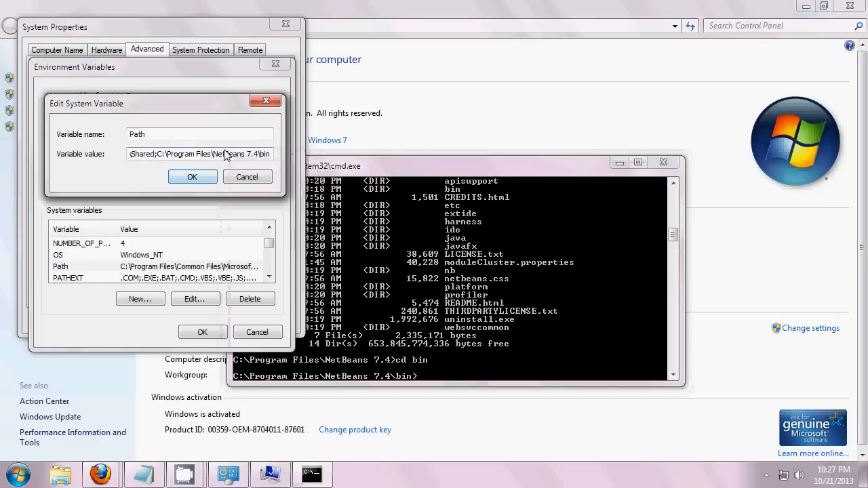
{"action": "left_click", "coordinate": [192, 178]}
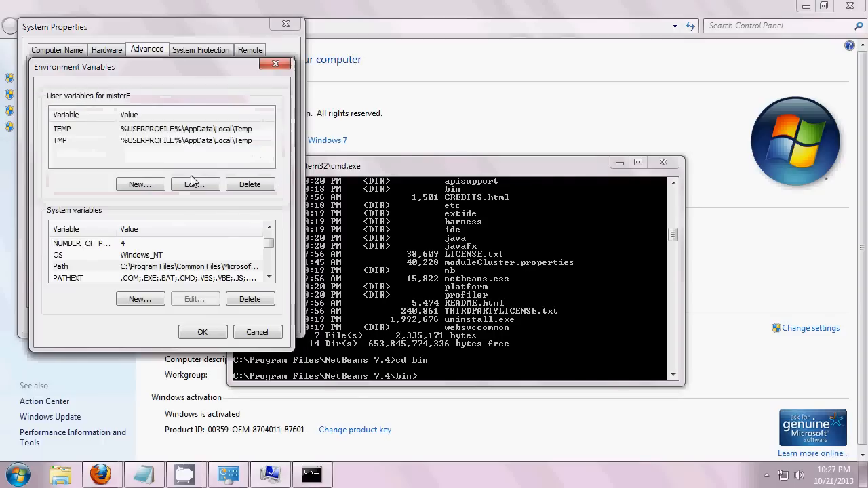
{"action": "left_click", "coordinate": [203, 333]}
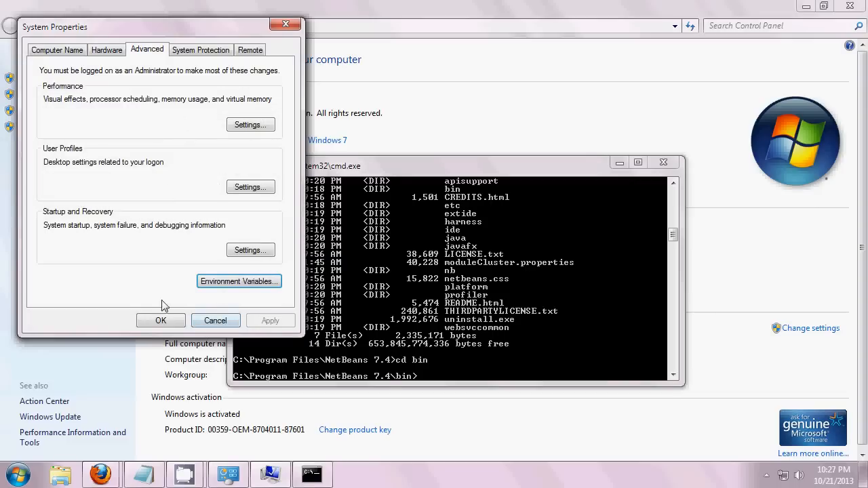
{"action": "left_click", "coordinate": [163, 321]}
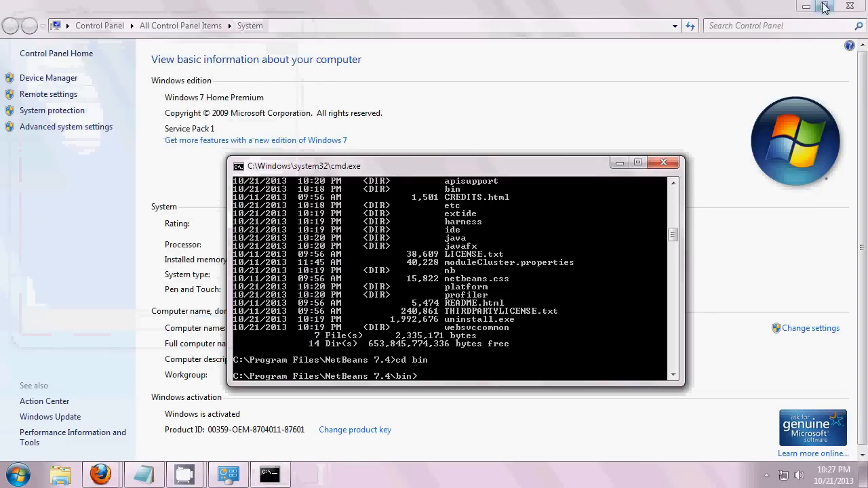
{"action": "left_click", "coordinate": [849, 6]}
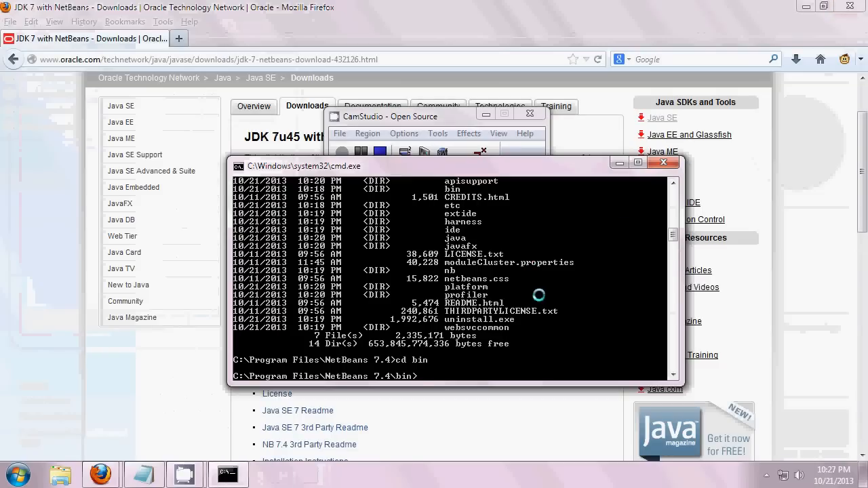
- Print the current directory in the command prompt and go up from the NetBeans bin folder to the root of drive C
{"action": "type", "text": "cd"}
{"action": "key", "text": "Return"}
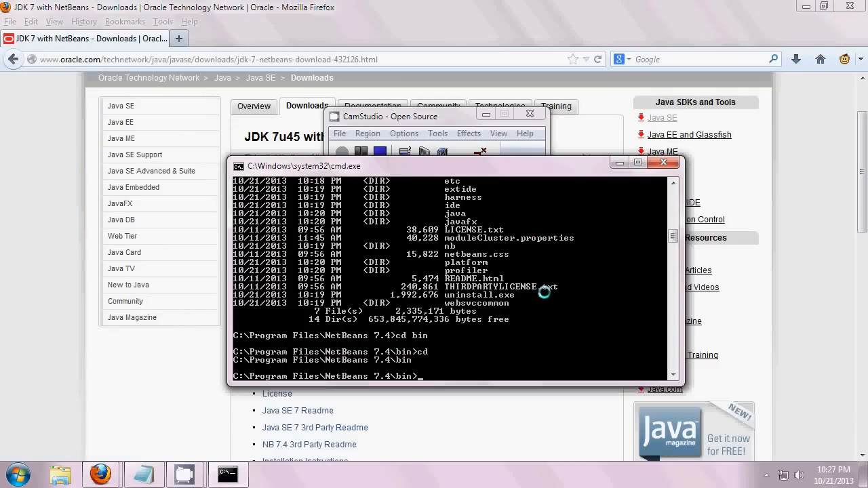
{"action": "type", "text": "cd .."}
{"action": "key", "text": "Return"}
{"action": "type", "text": "cd .."}
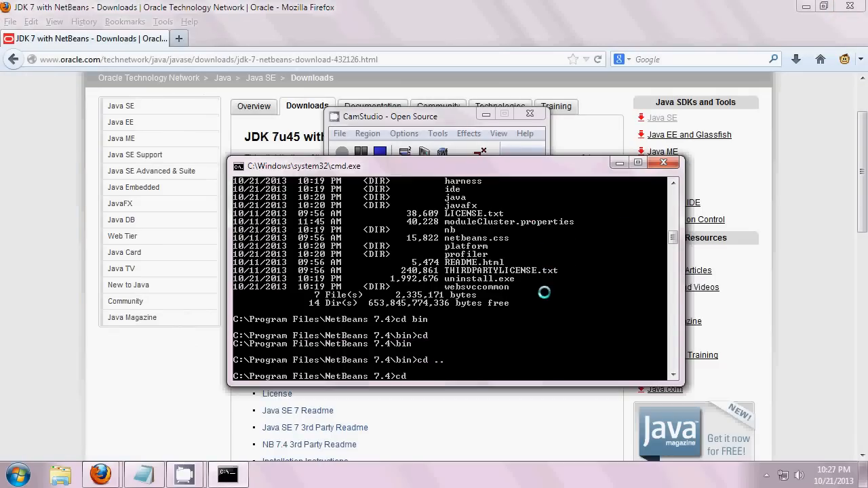
{"action": "key", "text": "Return"}
{"action": "type", "text": "cd .."}
{"action": "key", "text": "Return"}
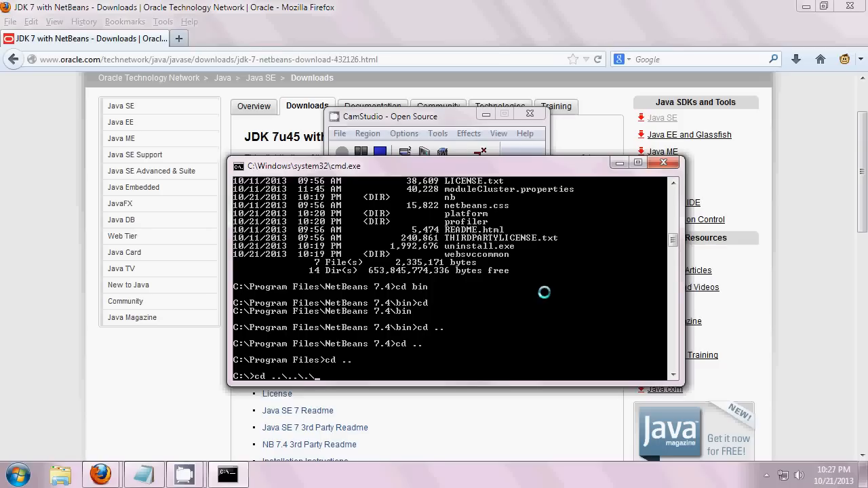
{"action": "key", "text": "Return"}
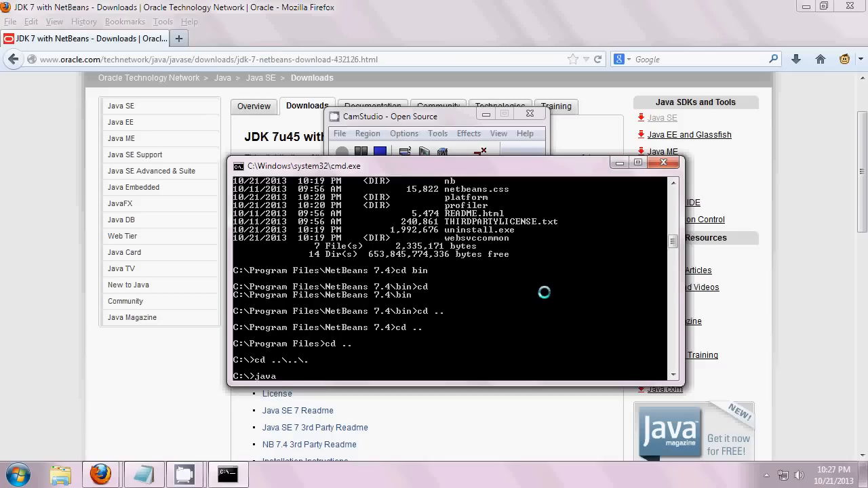
- Run the java command from the root of drive C and look through its usage output
{"action": "key", "text": "Return"}
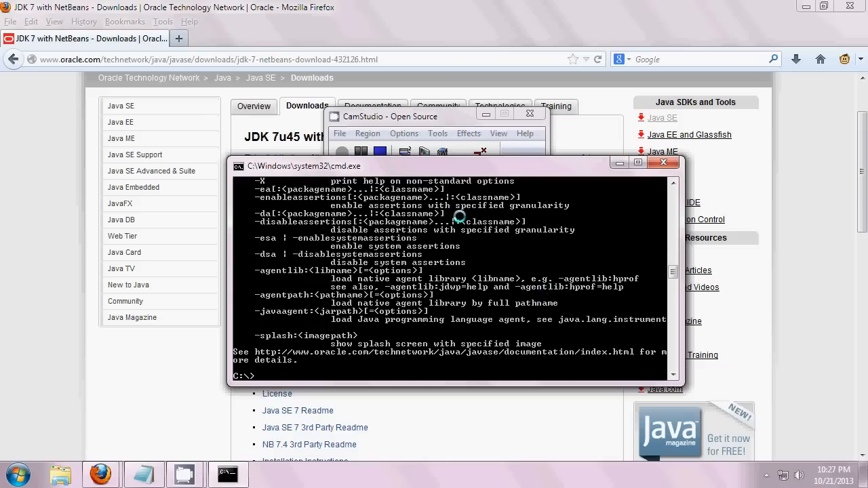
{"action": "scroll", "coordinate": [445, 238], "scroll_direction": "up", "scroll_amount": 8}
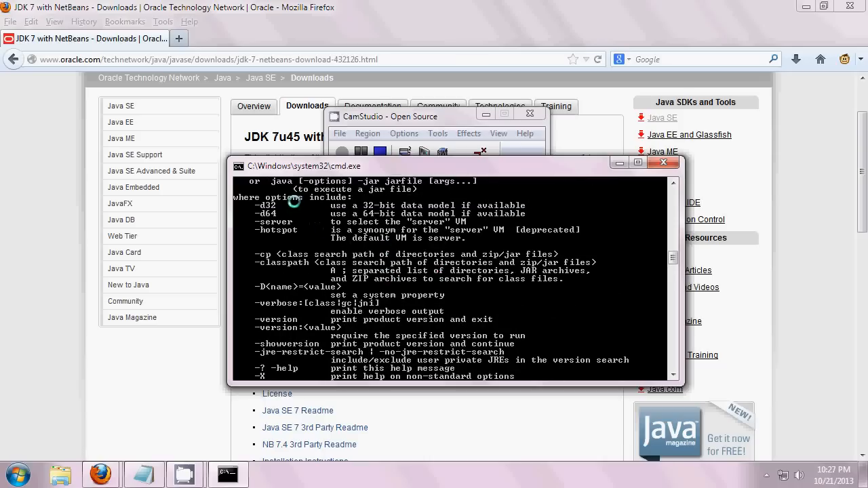
{"action": "scroll", "coordinate": [322, 285], "scroll_direction": "down", "scroll_amount": 7}
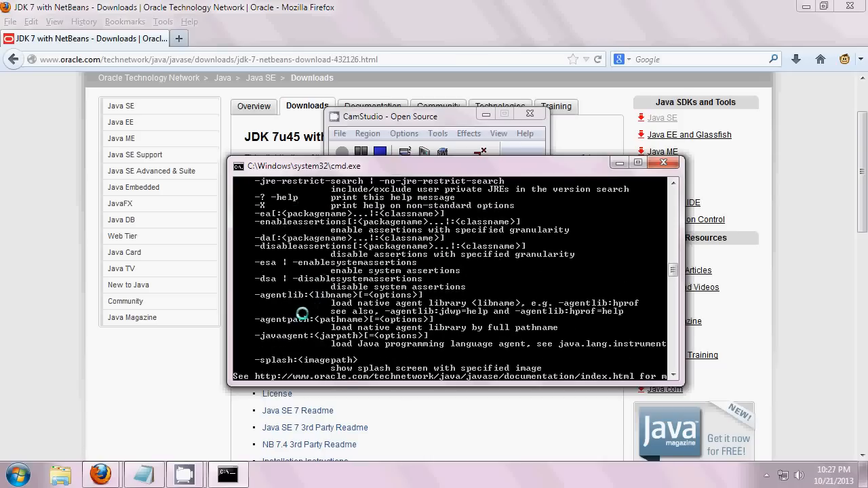
{"action": "scroll", "coordinate": [302, 292], "scroll_direction": "up", "scroll_amount": 10}
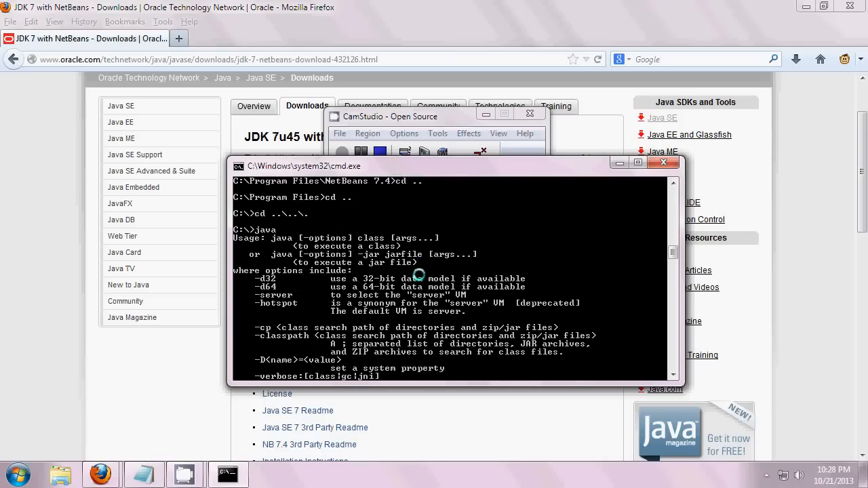
{"action": "scroll", "coordinate": [417, 271], "scroll_direction": "down", "scroll_amount": 15}
- Open the environment variables again from the computer's advanced system settings
{"action": "left_click", "coordinate": [18, 475]}
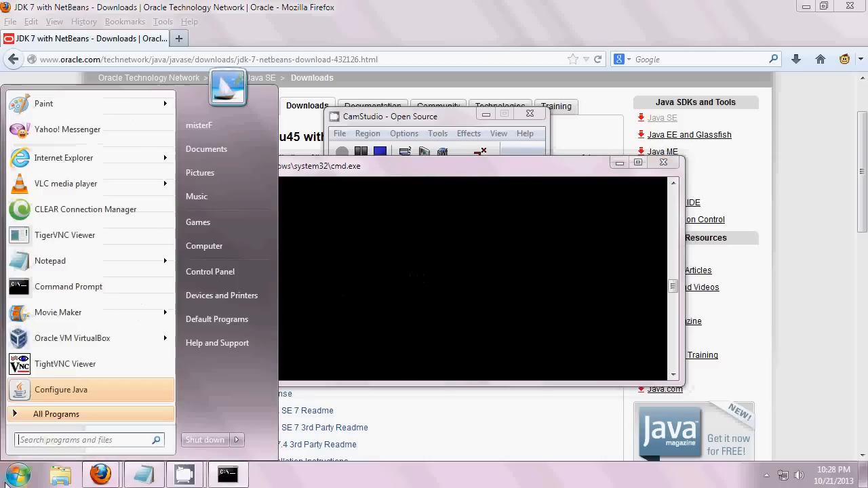
{"action": "right_click", "coordinate": [241, 247]}
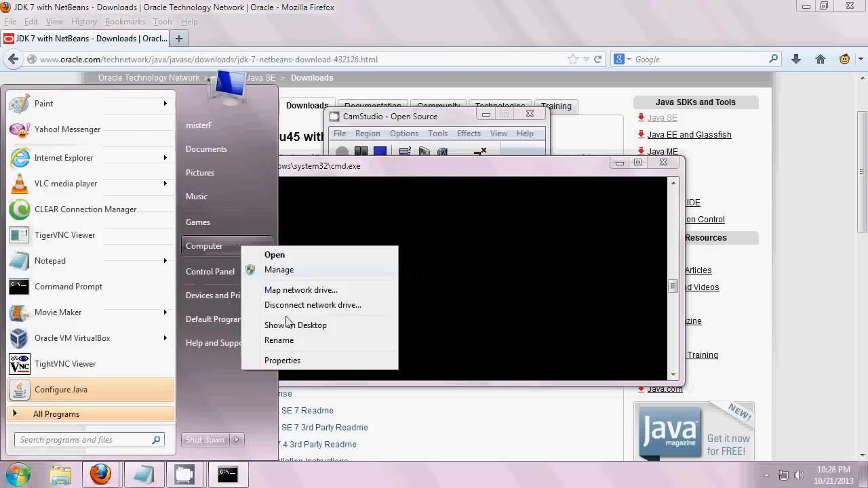
{"action": "left_click", "coordinate": [281, 360]}
{"action": "left_click", "coordinate": [61, 127]}
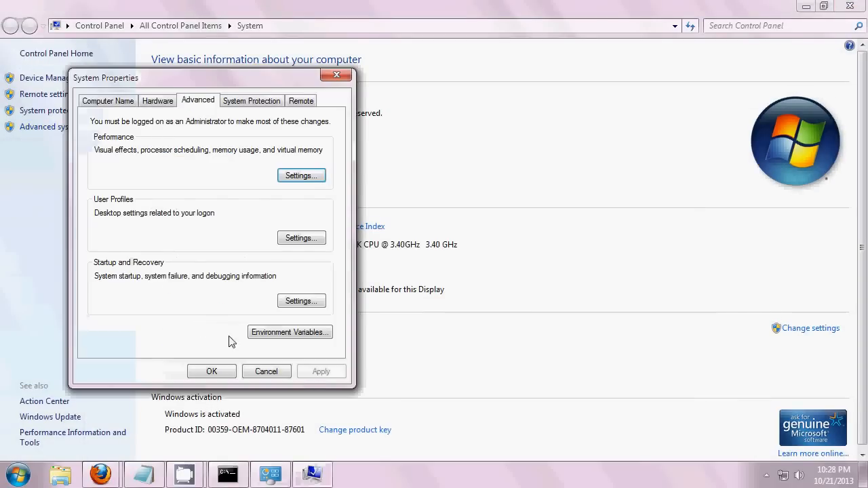
{"action": "left_click", "coordinate": [282, 333]}
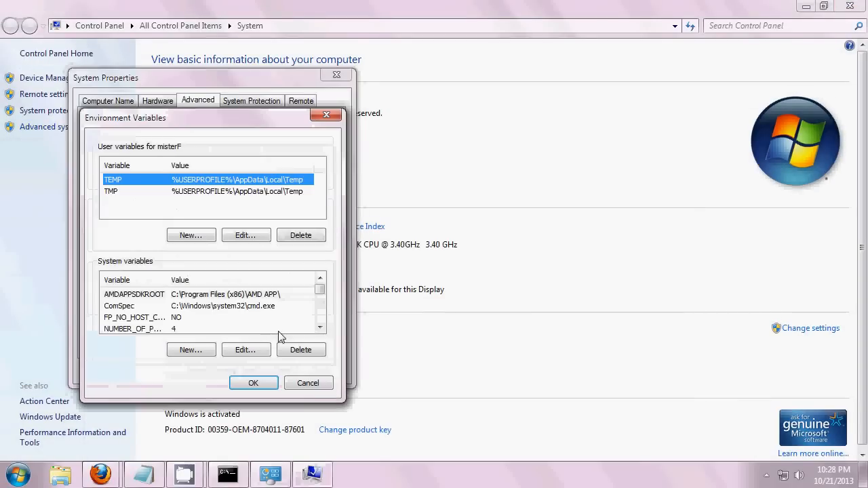
- Check the last entry of the Path system variable and close all the system settings windows
{"action": "left_click", "coordinate": [158, 318]}
{"action": "scroll", "coordinate": [156, 321], "scroll_direction": "down", "scroll_amount": 1}
{"action": "left_click", "coordinate": [132, 328]}
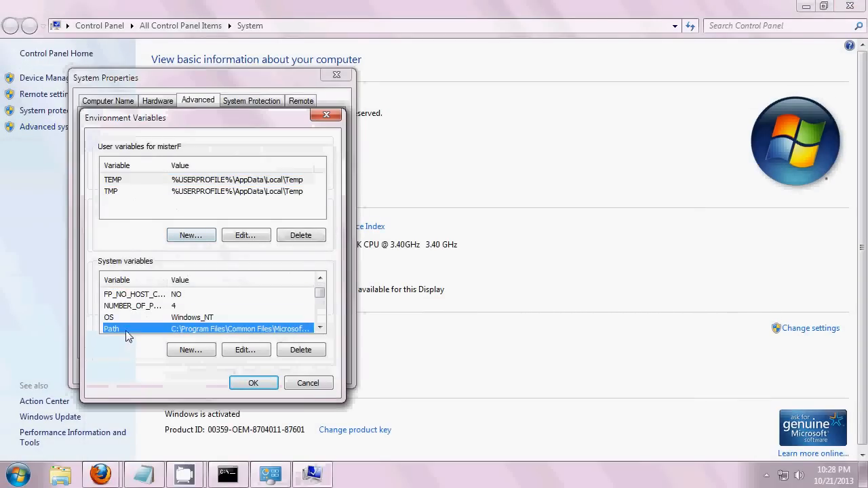
{"action": "left_click", "coordinate": [245, 350]}
{"action": "left_click", "coordinate": [285, 210]}
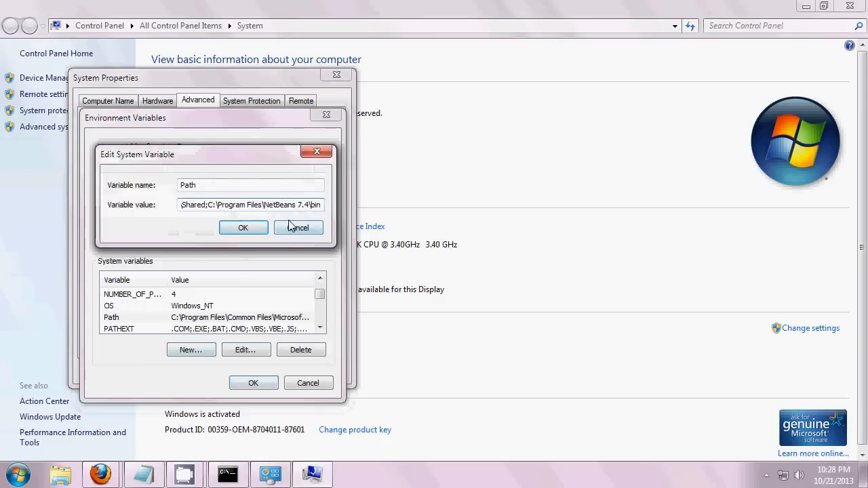
{"action": "left_click", "coordinate": [255, 230]}
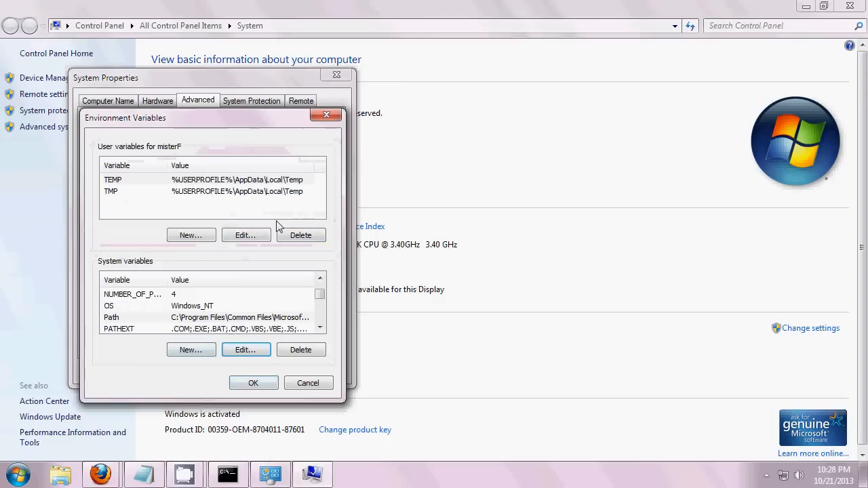
{"action": "left_click", "coordinate": [325, 114]}
{"action": "left_click", "coordinate": [337, 75]}
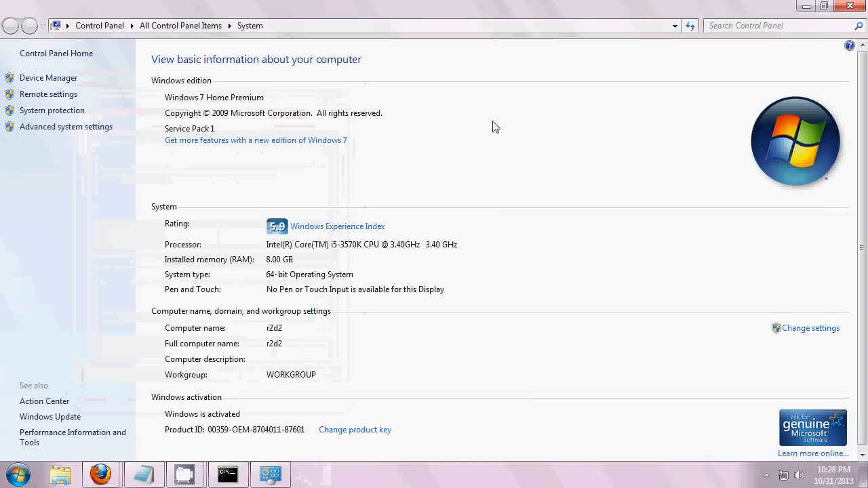
{"action": "left_click", "coordinate": [850, 6]}
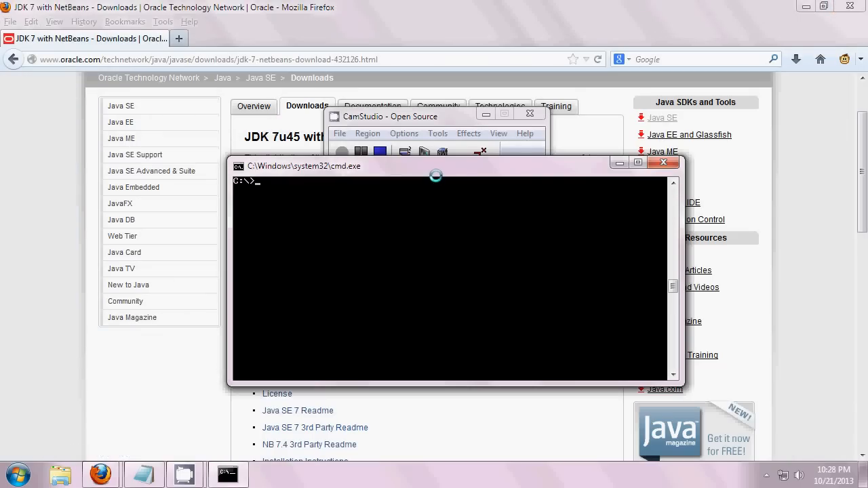
{"action": "left_click", "coordinate": [429, 76]}
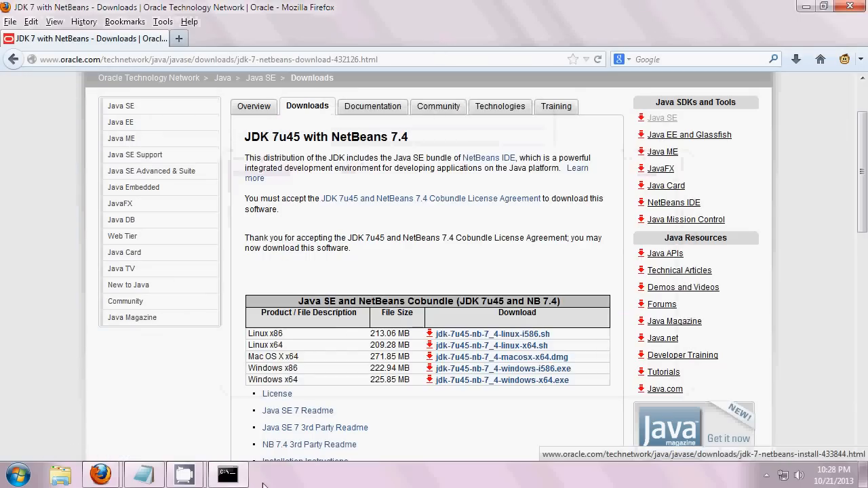
{"action": "left_click", "coordinate": [228, 475]}
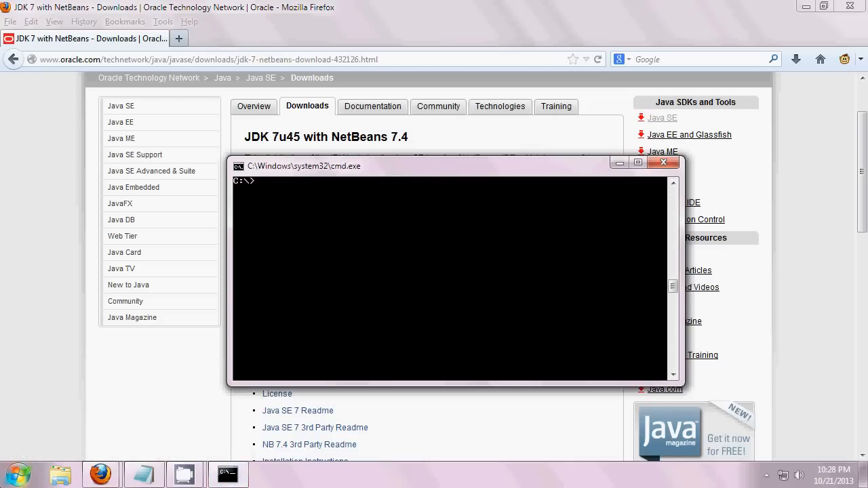
- Search the installed programs for "Netbeans" and start NetBeans IDE 7.4 without importing the settings of the previous version
{"action": "left_click", "coordinate": [17, 475]}
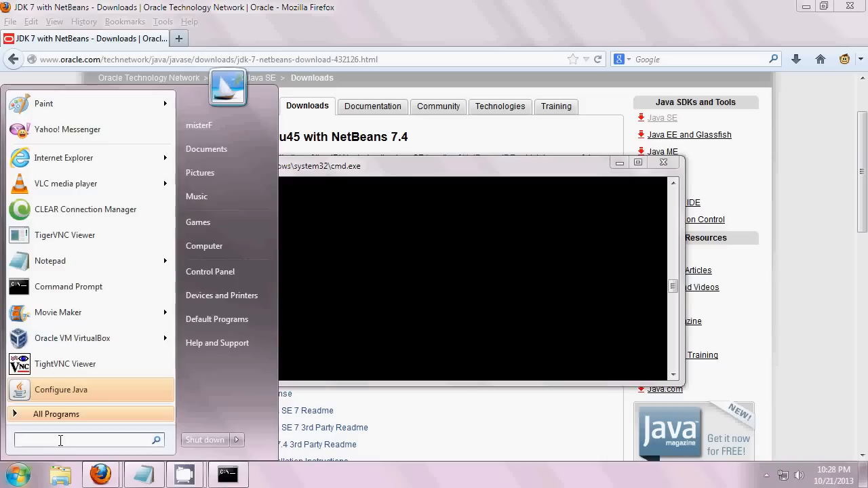
{"action": "type", "text": "Netbeans"}
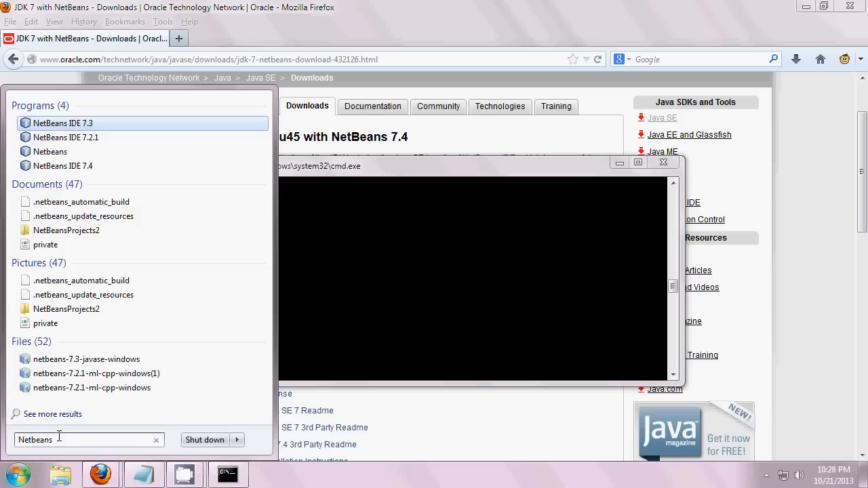
{"action": "left_click", "coordinate": [60, 170]}
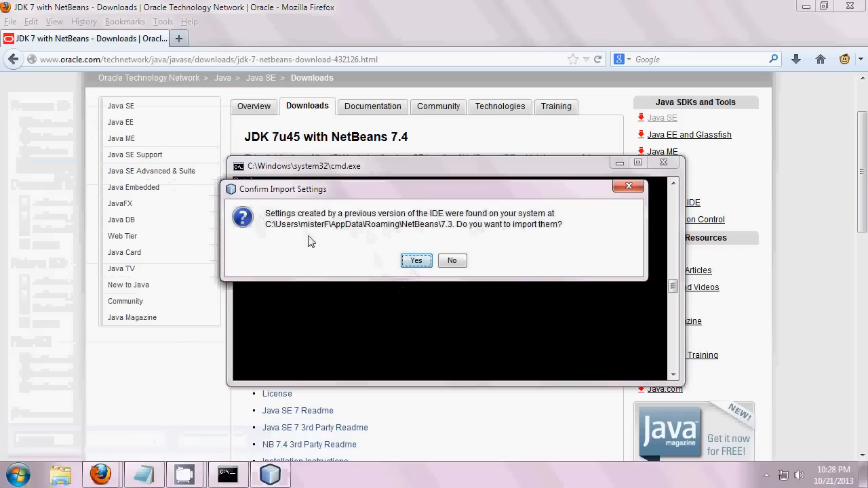
{"action": "left_click", "coordinate": [456, 262]}
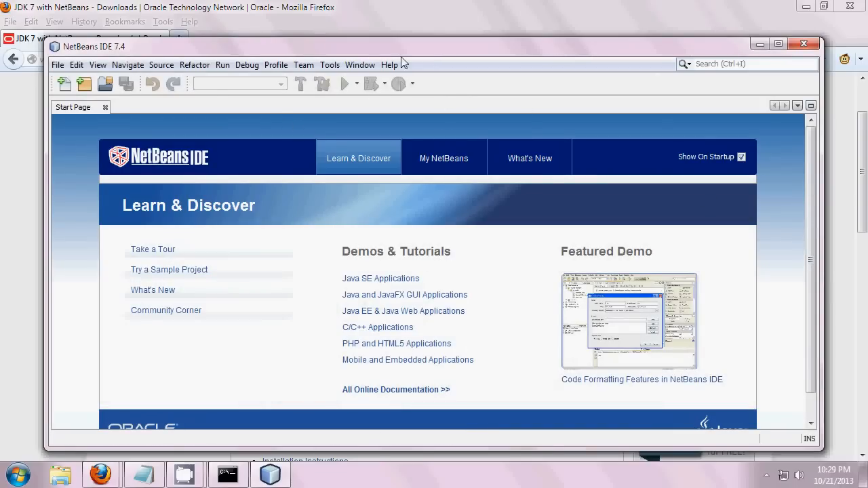
{"action": "mouse_move", "coordinate": [407, 47]}
{"action": "left_mouse_down"}
{"action": "mouse_move", "coordinate": [394, 141]}
{"action": "mouse_move", "coordinate": [414, 52]}
{"action": "mouse_move", "coordinate": [408, 36]}
{"action": "left_mouse_up"}
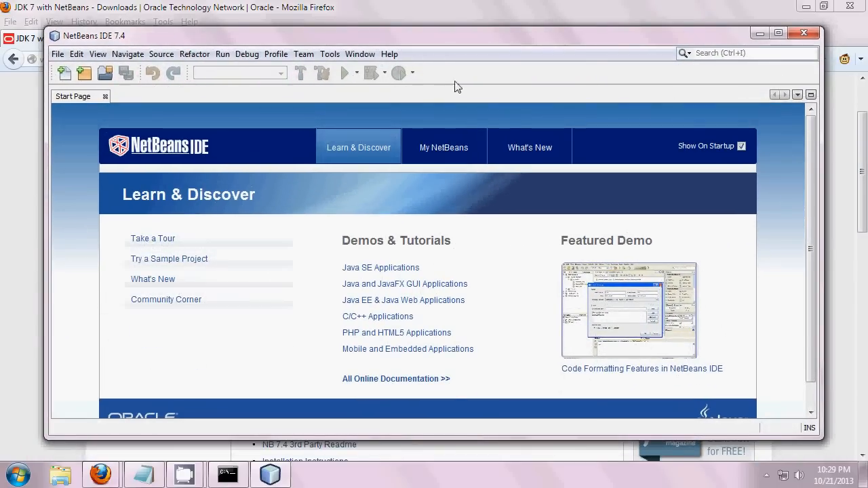